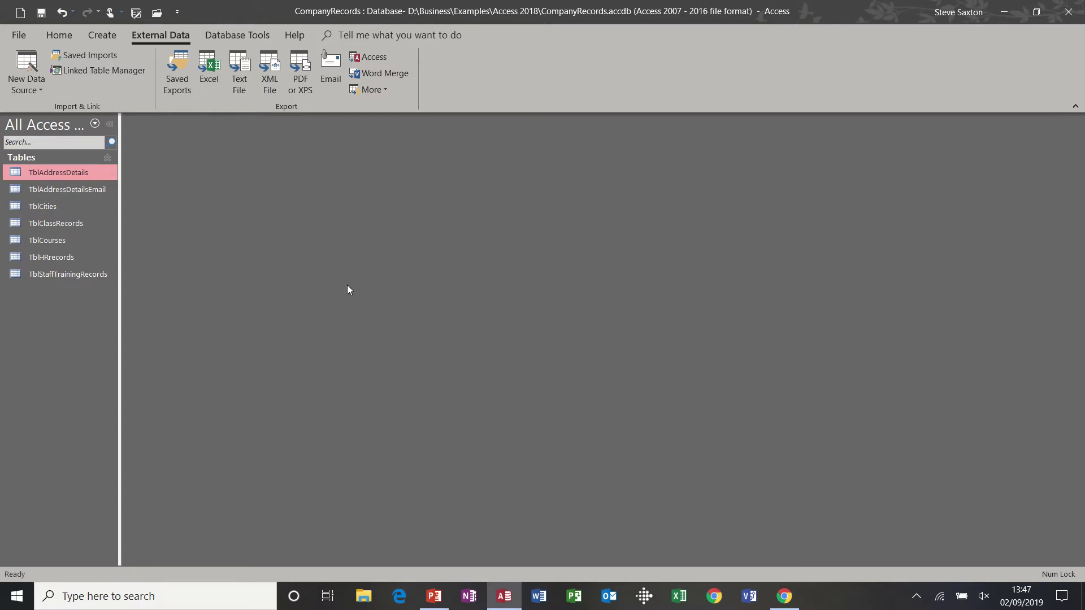
Check the records in TblAddressDetails and create a new query in Design view based on that table
{"action": "double_click", "coordinate": [77, 172]}
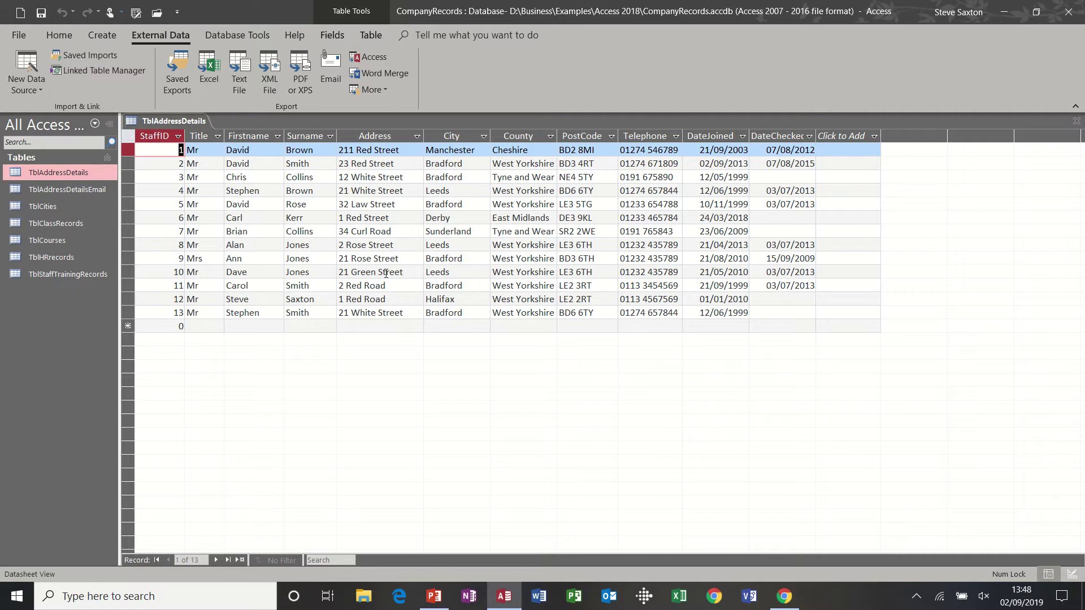
{"action": "left_click", "coordinate": [1076, 122]}
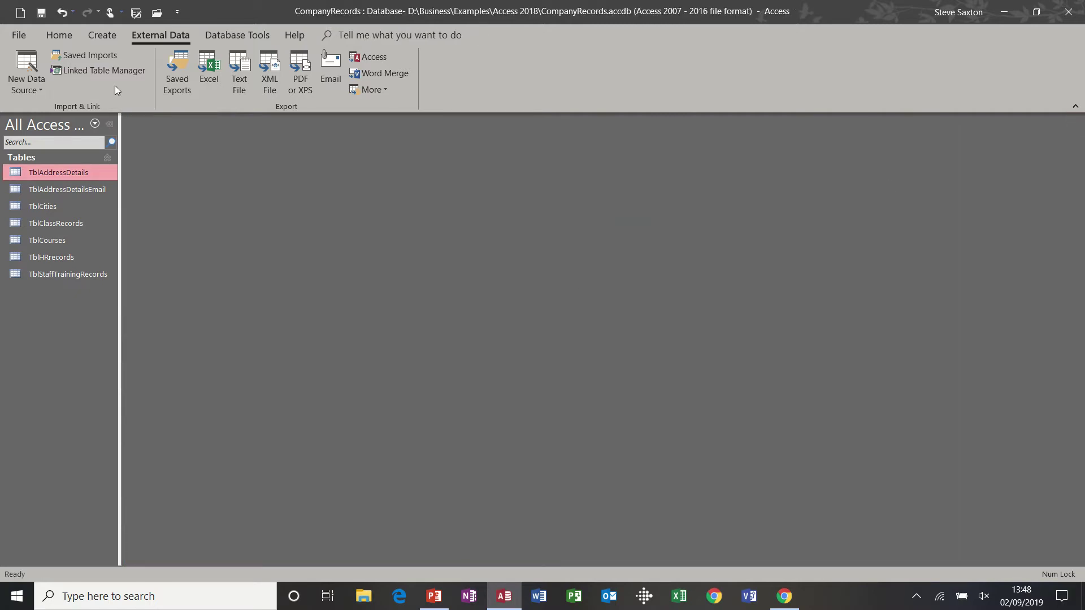
{"action": "left_click", "coordinate": [103, 37]}
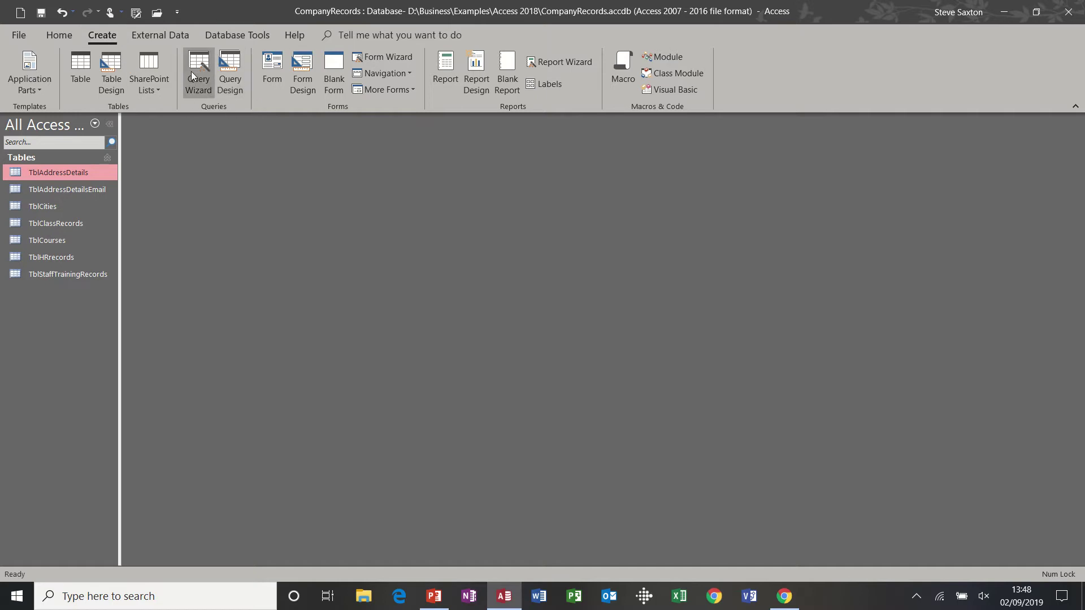
{"action": "left_click", "coordinate": [230, 66]}
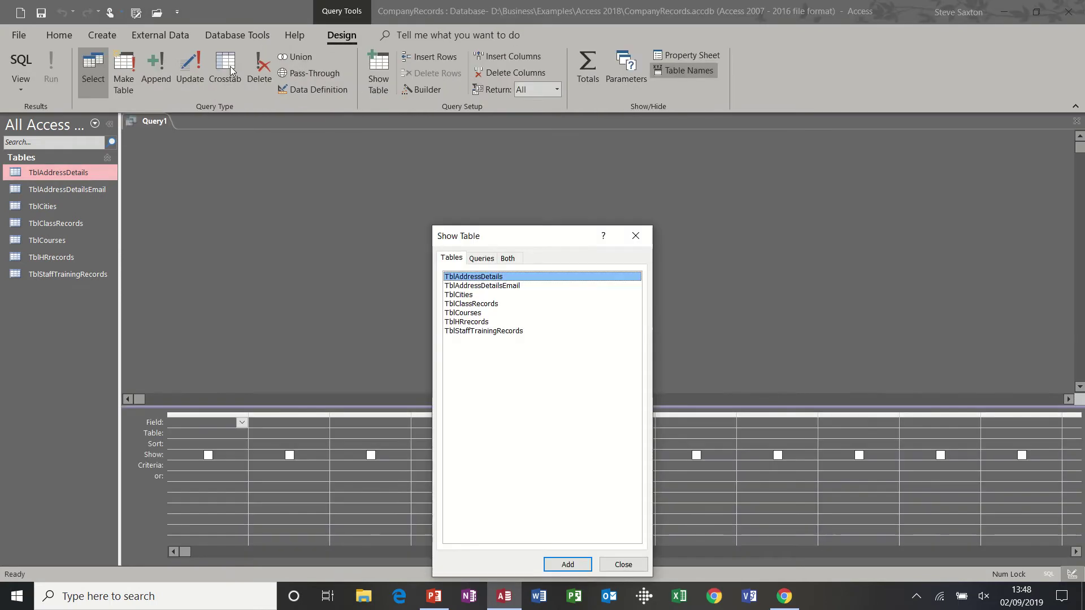
{"action": "left_click_drag", "start_coordinate": [499, 235], "coordinate": [407, 178]}
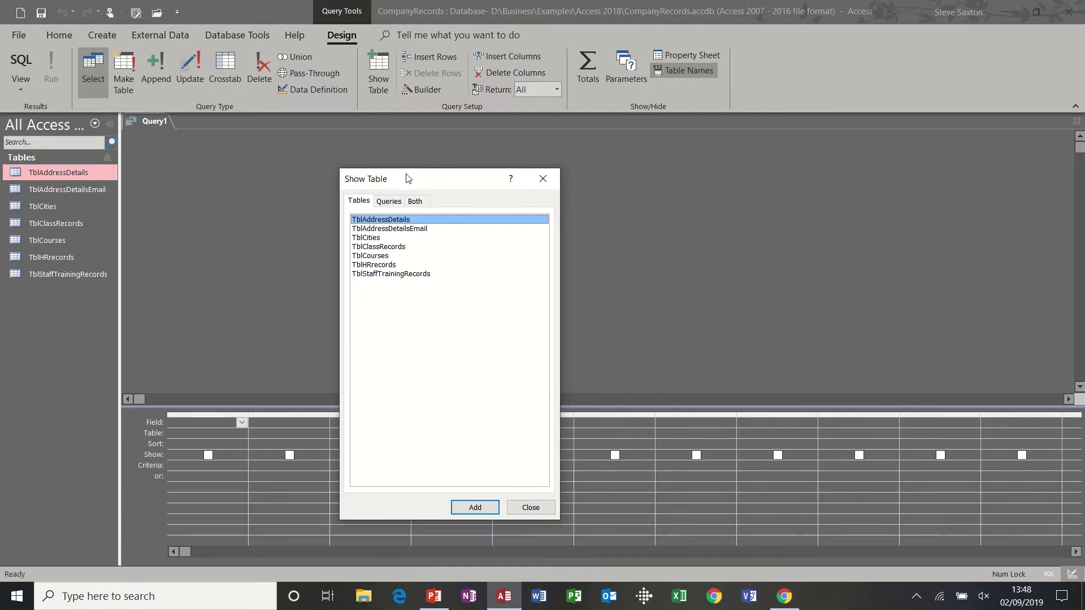
{"action": "double_click", "coordinate": [376, 223]}
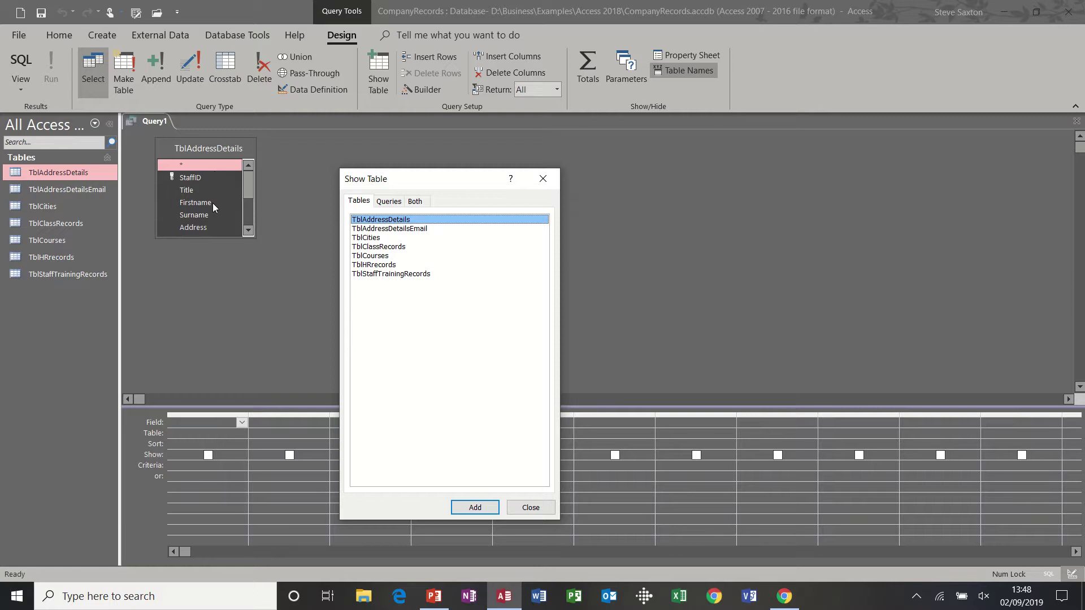
{"action": "left_click", "coordinate": [527, 508]}
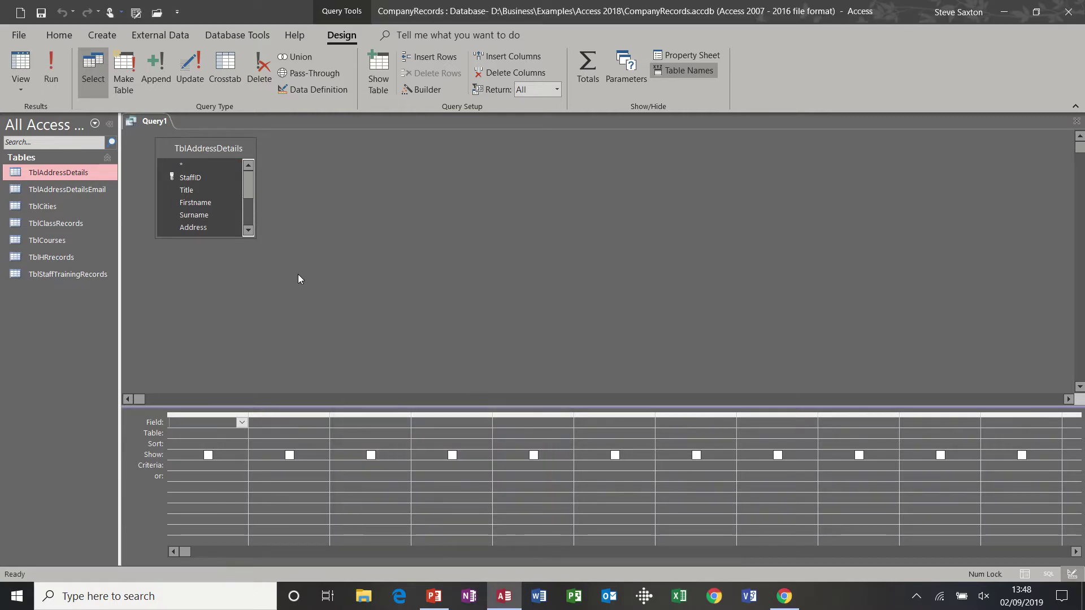
Enlarge the TblAddressDetails field list, add all its fields to the query grid, and run the query
{"action": "left_click_drag", "start_coordinate": [256, 238], "coordinate": [259, 334]}
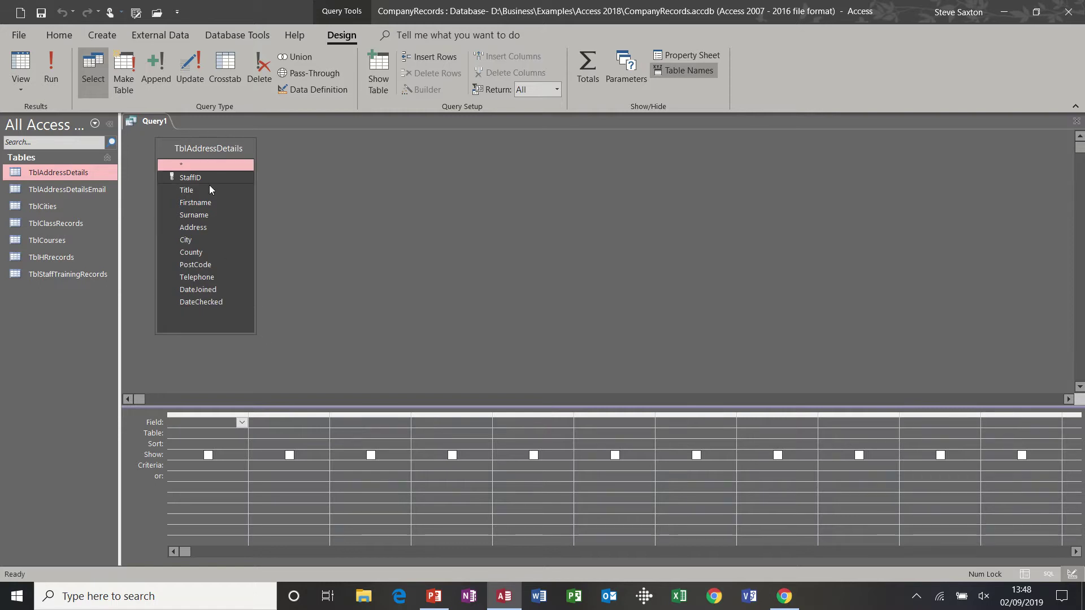
{"action": "left_click", "coordinate": [140, 170]}
{"action": "double_click", "coordinate": [203, 149]}
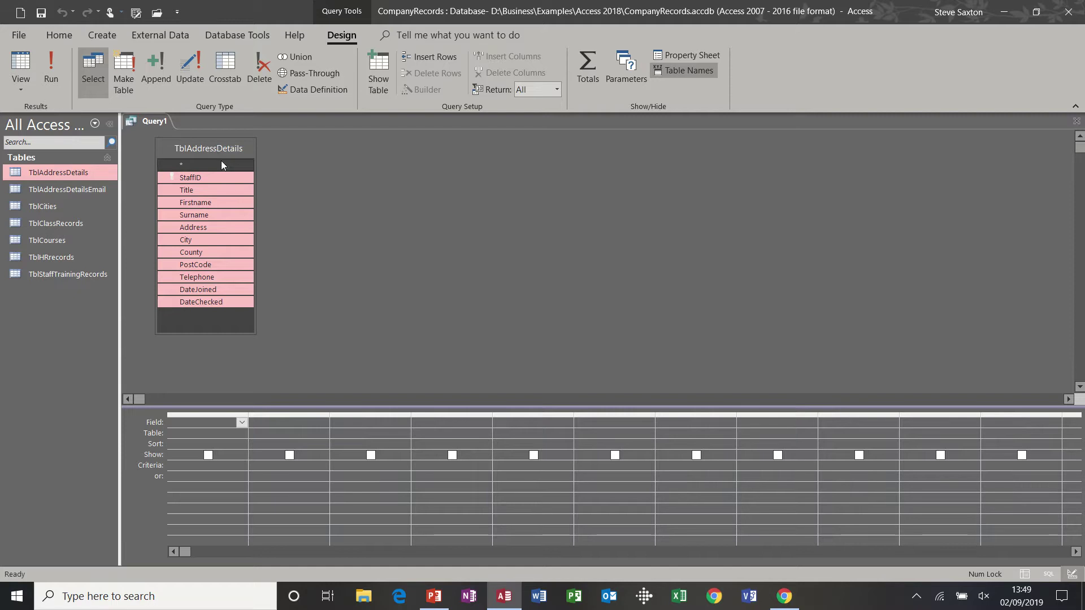
{"action": "left_click_drag", "start_coordinate": [206, 205], "coordinate": [211, 430]}
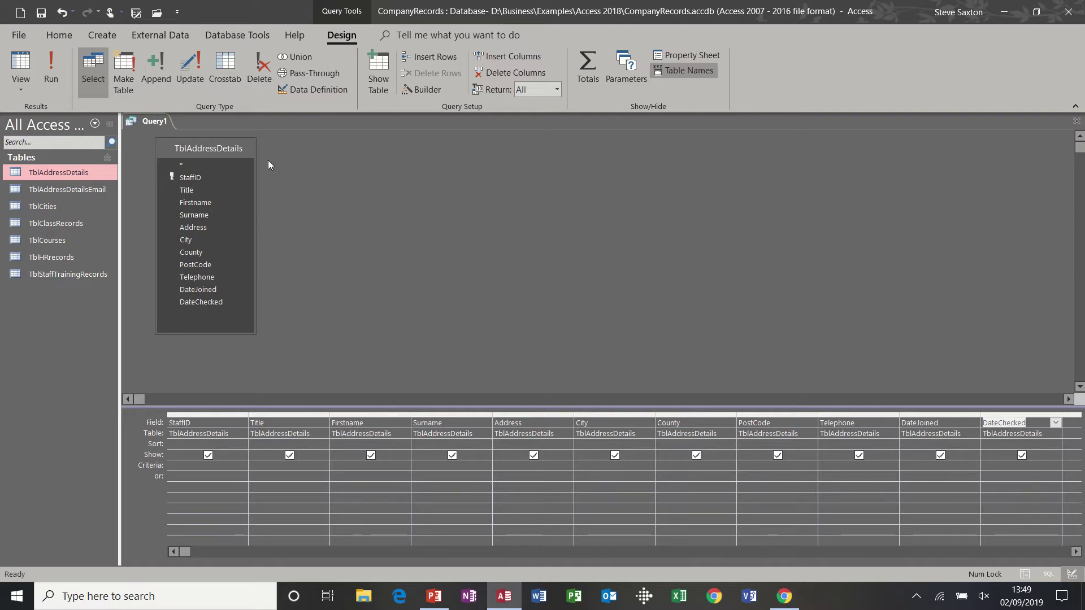
{"action": "left_click", "coordinate": [52, 67]}
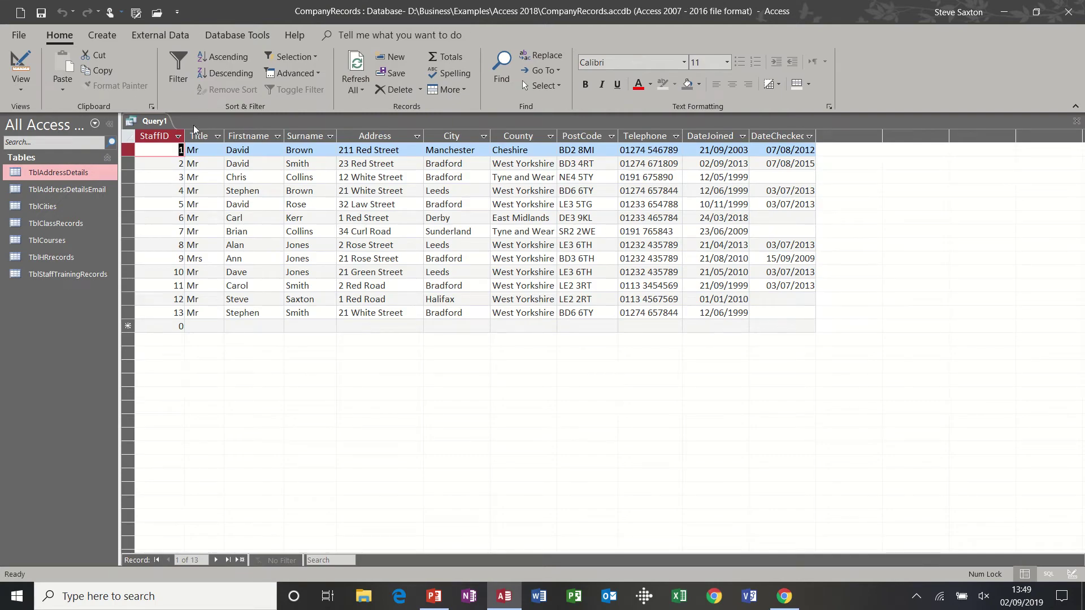
{"action": "left_click", "coordinate": [19, 64]}
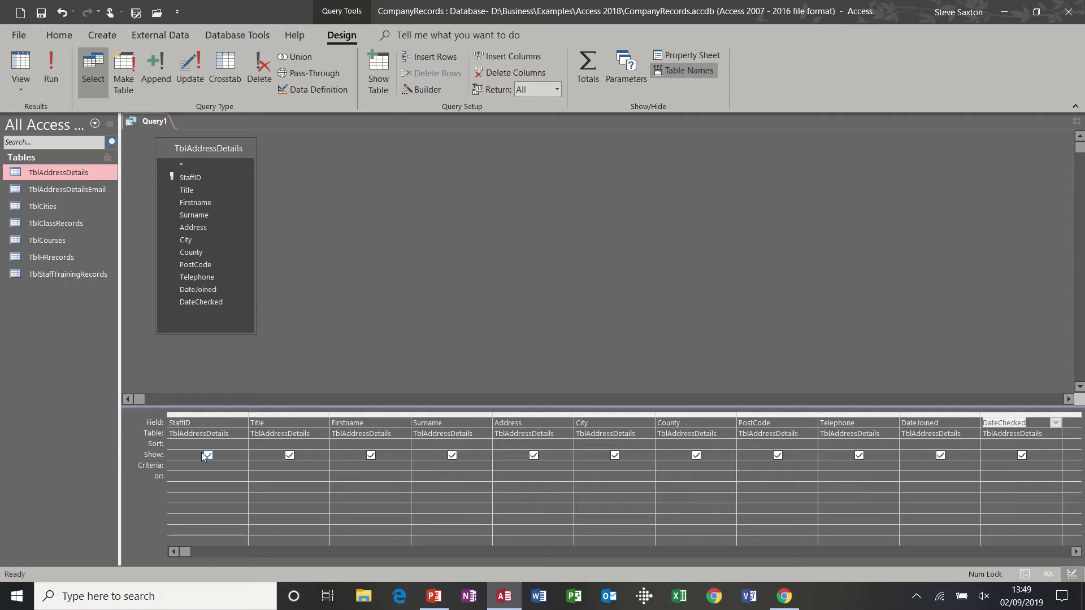
{"action": "left_click", "coordinate": [237, 446]}
{"action": "left_click", "coordinate": [242, 446]}
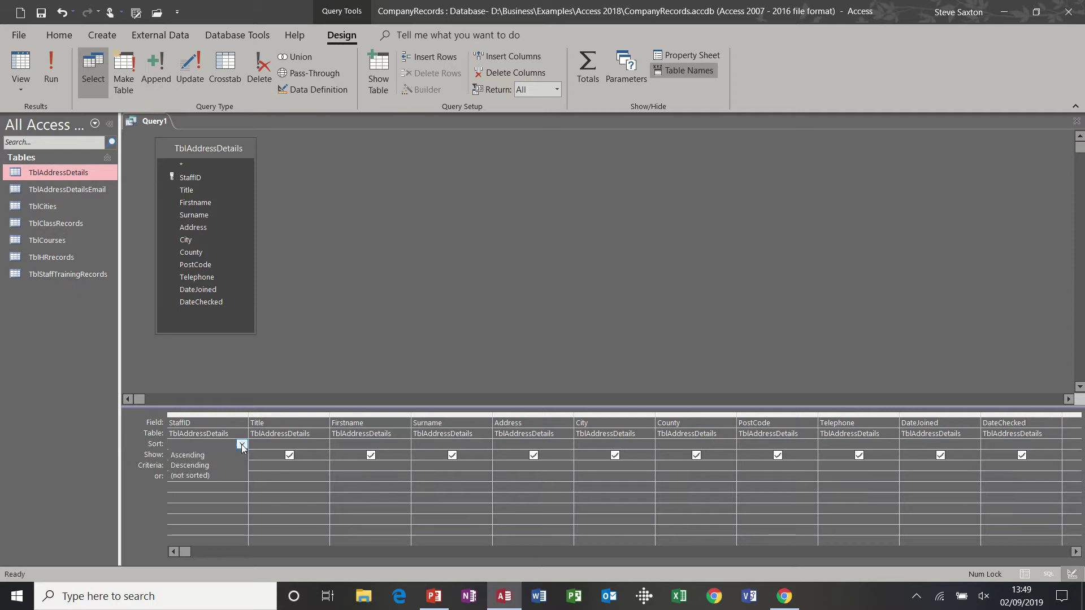
{"action": "left_click", "coordinate": [242, 445]}
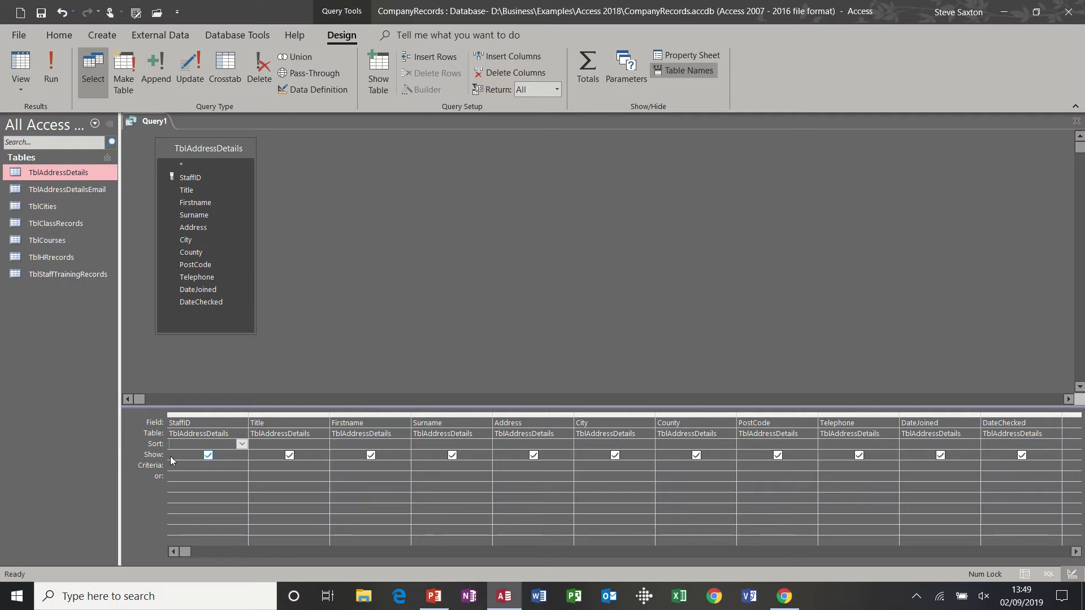
Hide the Title field from the query output and run the query to check the result
{"action": "left_click", "coordinate": [289, 456]}
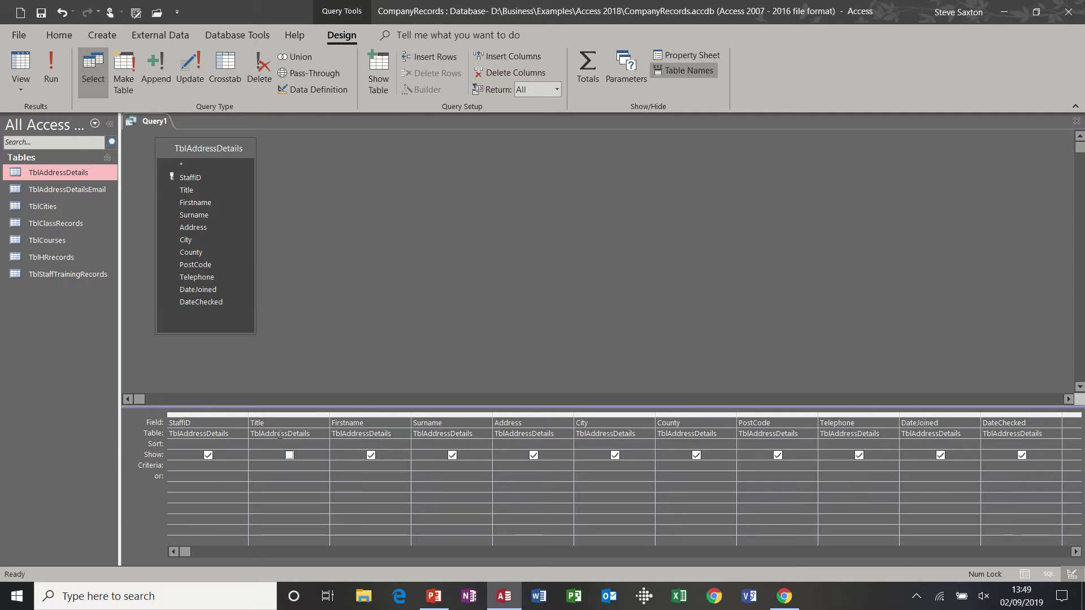
{"action": "left_click", "coordinate": [52, 69]}
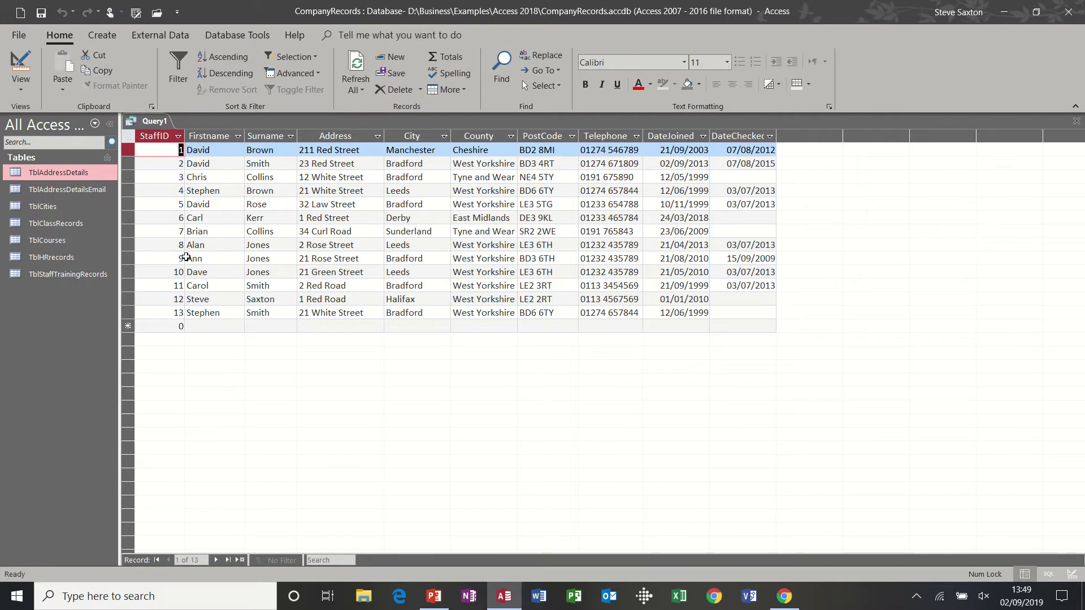
{"action": "left_click", "coordinate": [21, 68]}
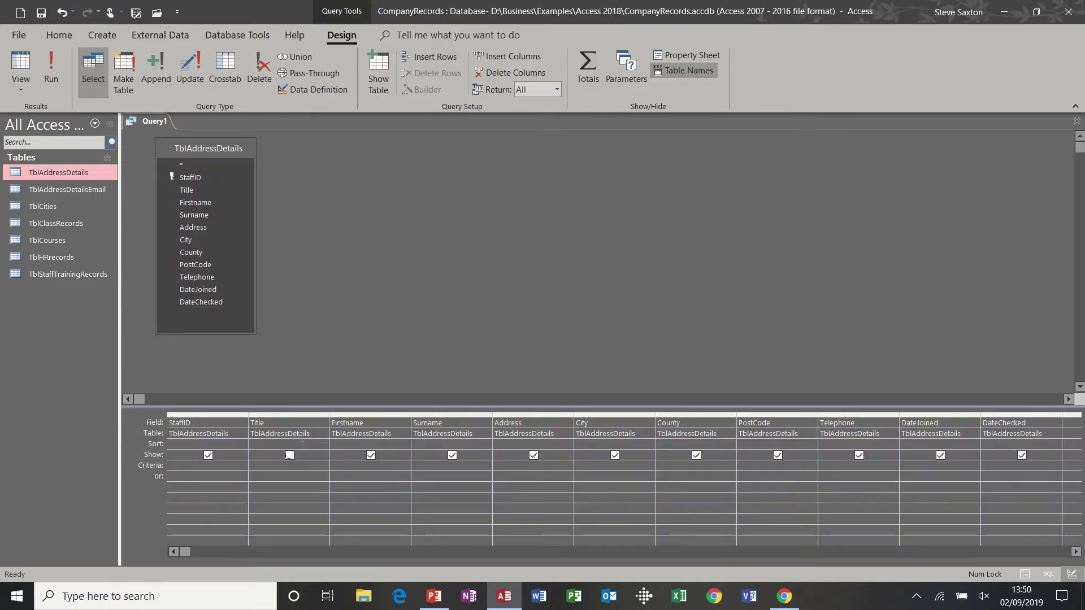
Show the Title field in the query output again and rerun the query
{"action": "left_click", "coordinate": [289, 455]}
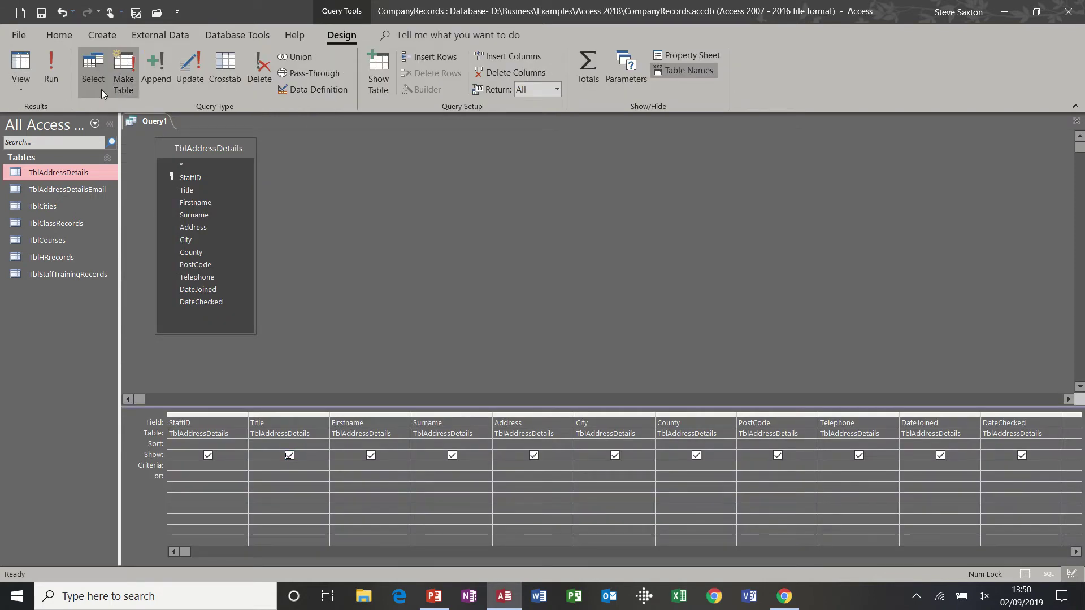
{"action": "left_click", "coordinate": [53, 63]}
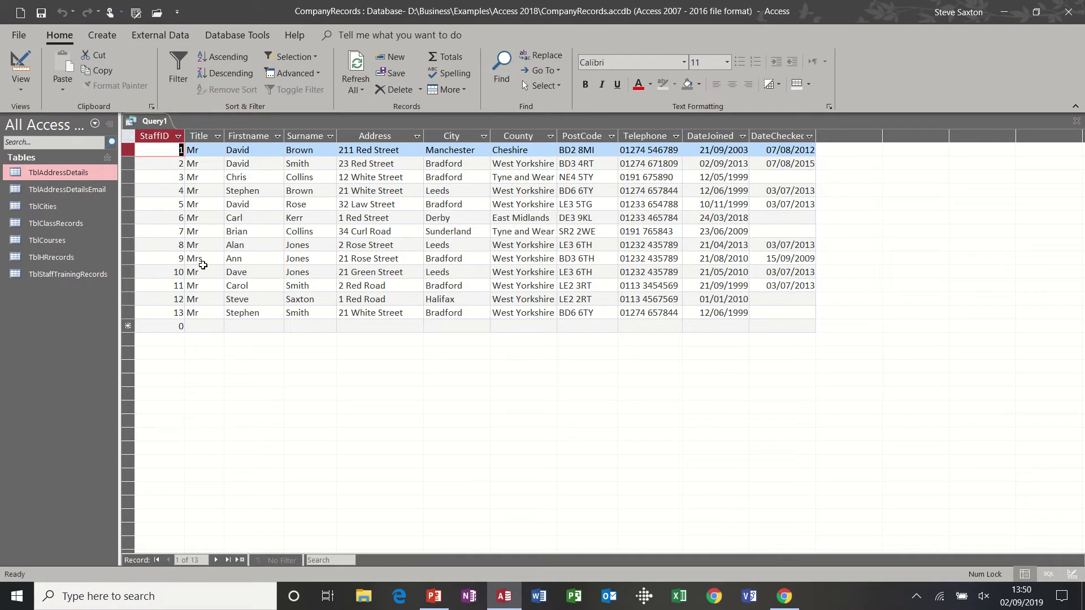
{"action": "left_click", "coordinate": [21, 68]}
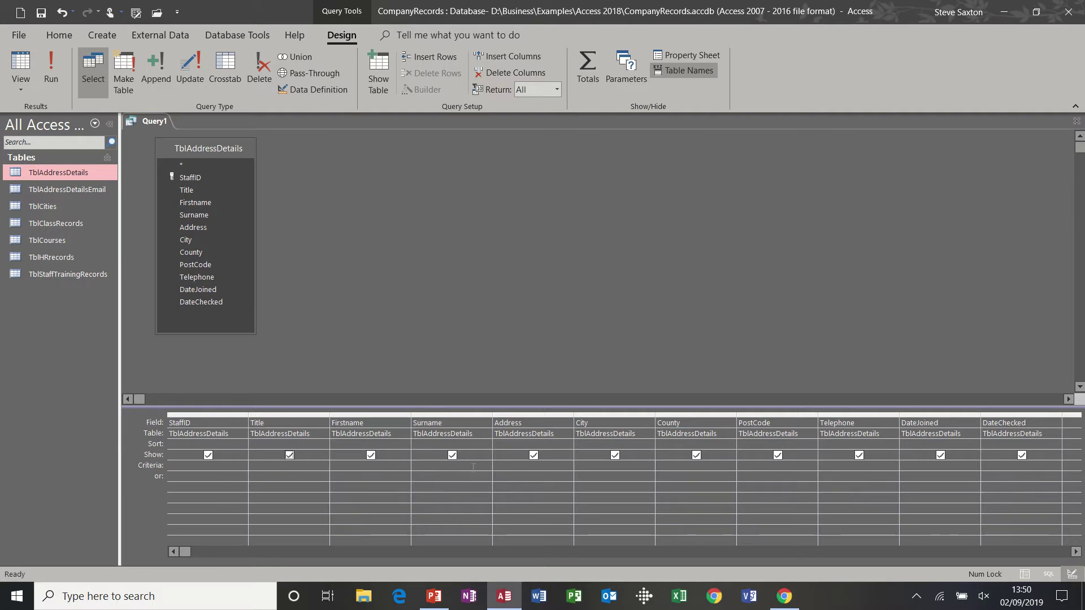
Set the City field's criteria to Bradford and run the query
{"action": "left_click", "coordinate": [584, 468]}
{"action": "type", "text": "Brad"}
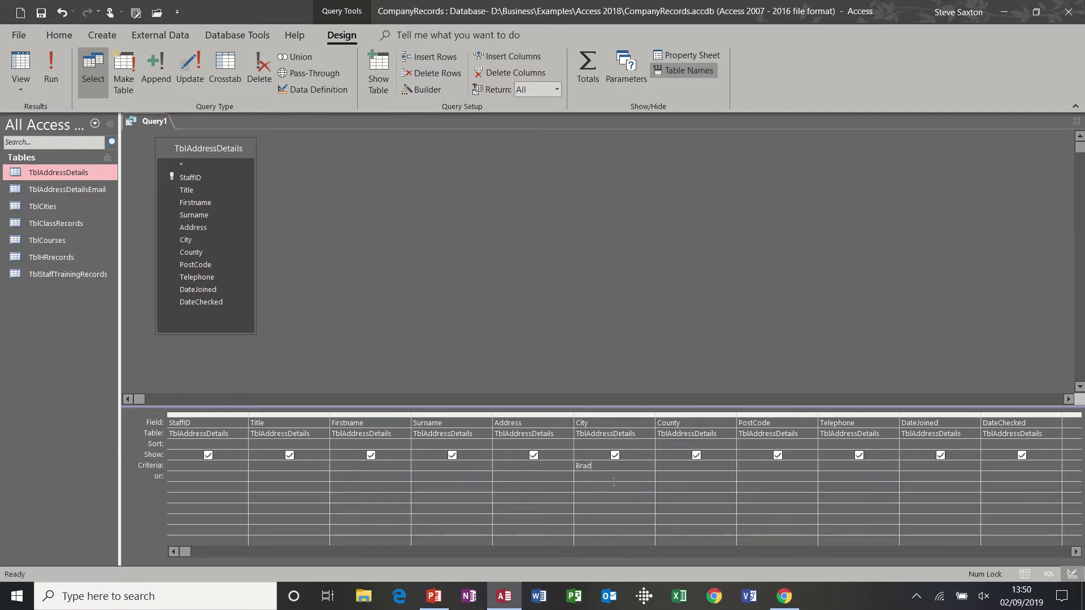
{"action": "type", "text": "ford"}
{"action": "left_click", "coordinate": [607, 480]}
{"action": "left_click", "coordinate": [55, 64]}
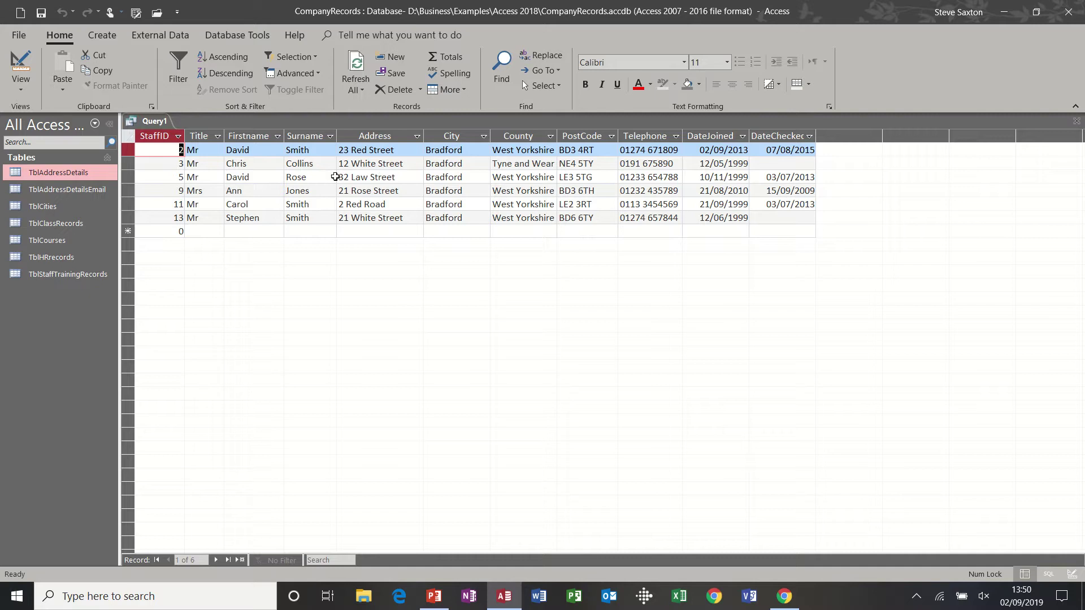
Save the query as QryTblAddressDetailsBradford and close it
{"action": "left_click", "coordinate": [40, 12]}
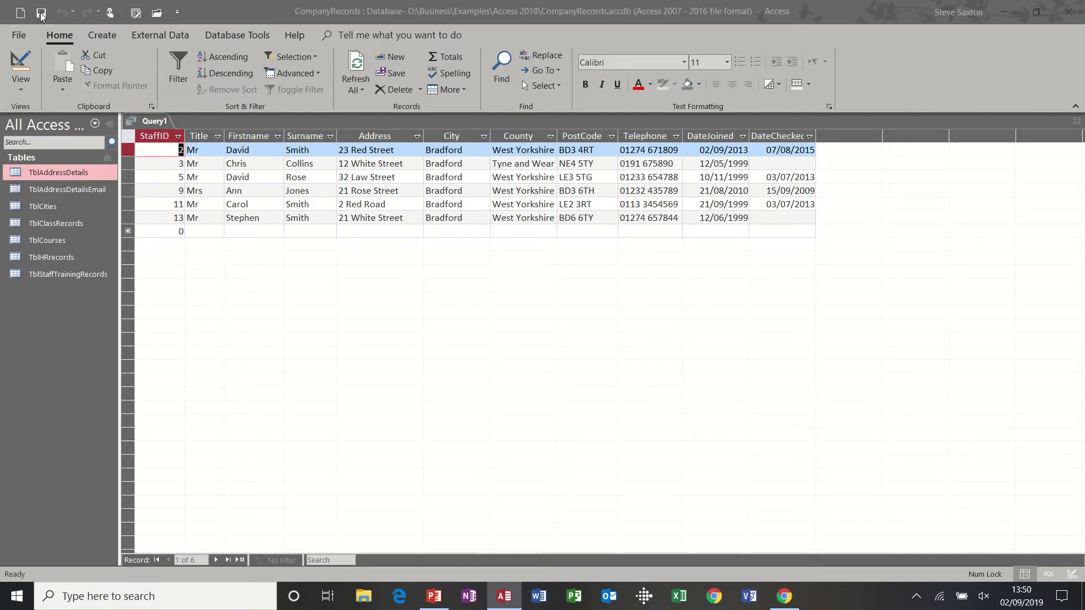
{"action": "type", "text": "Qry"}
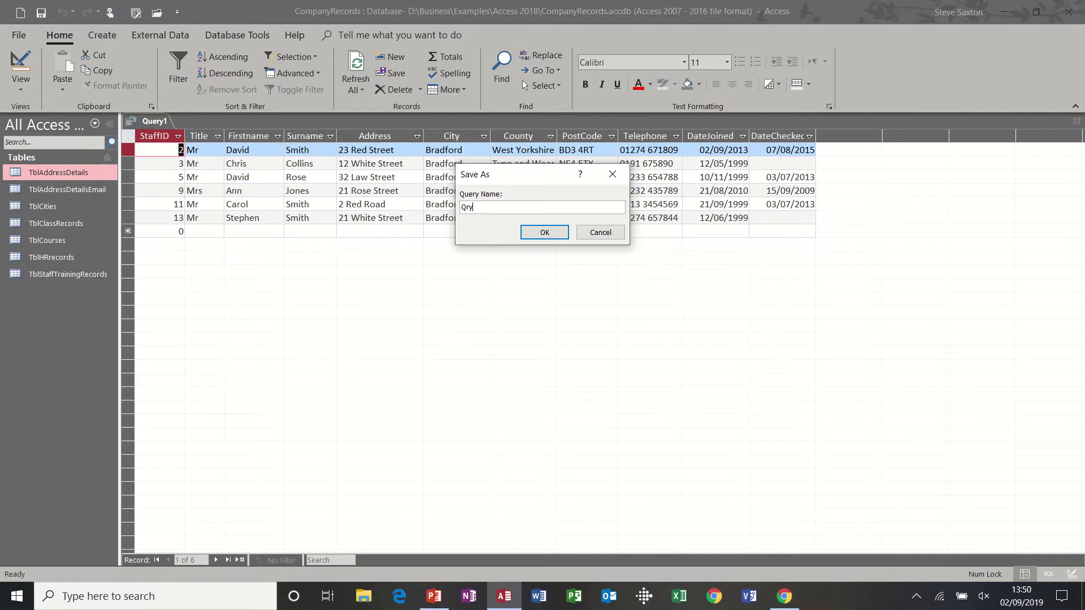
{"action": "type", "text": "Tbl"}
{"action": "type", "text": "AddressDetailsBradford"}
{"action": "left_click", "coordinate": [550, 232]}
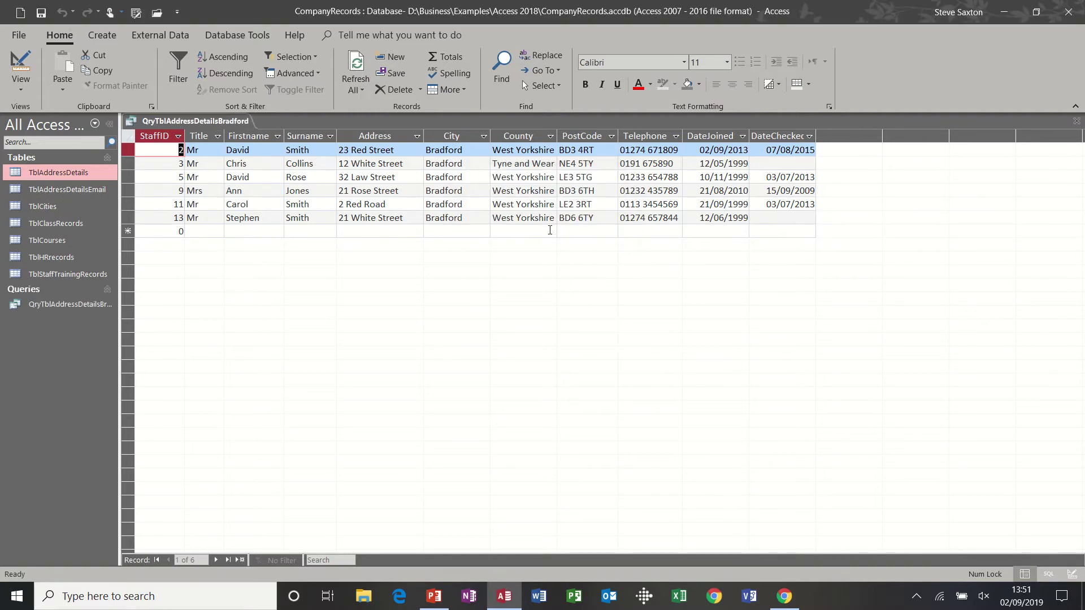
{"action": "left_click", "coordinate": [1077, 122]}
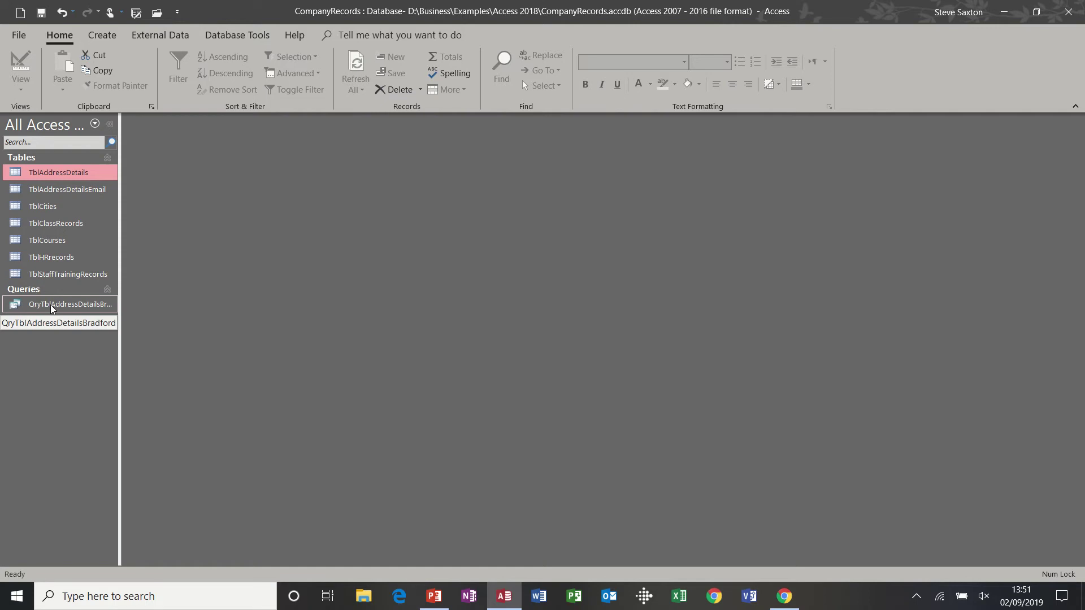
Change the City of the fourth record in TblAddressDetails to Bradford and close the table
{"action": "left_click", "coordinate": [78, 307]}
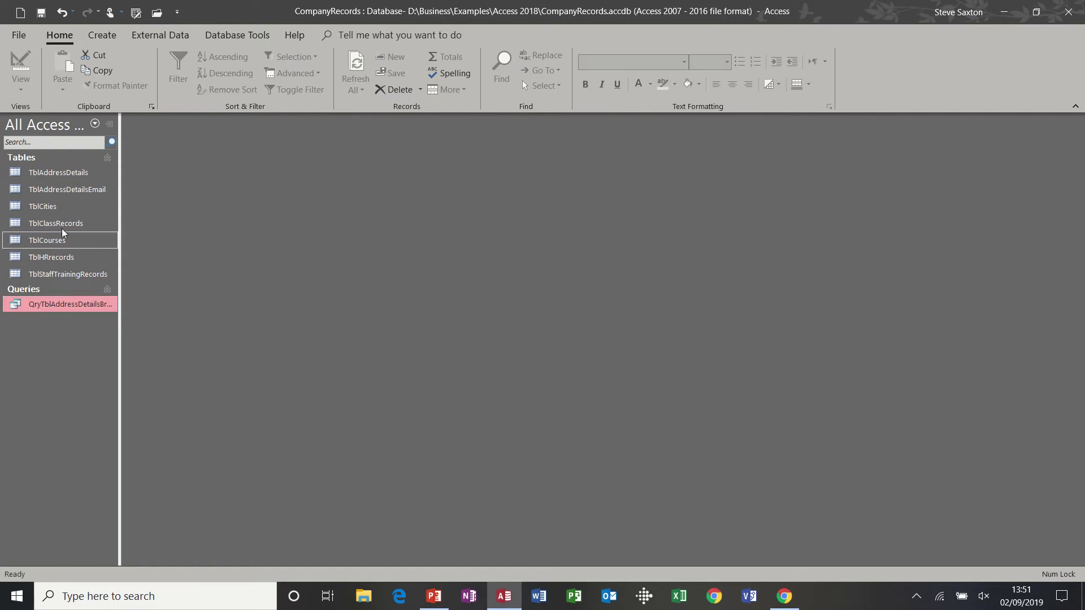
{"action": "double_click", "coordinate": [74, 175]}
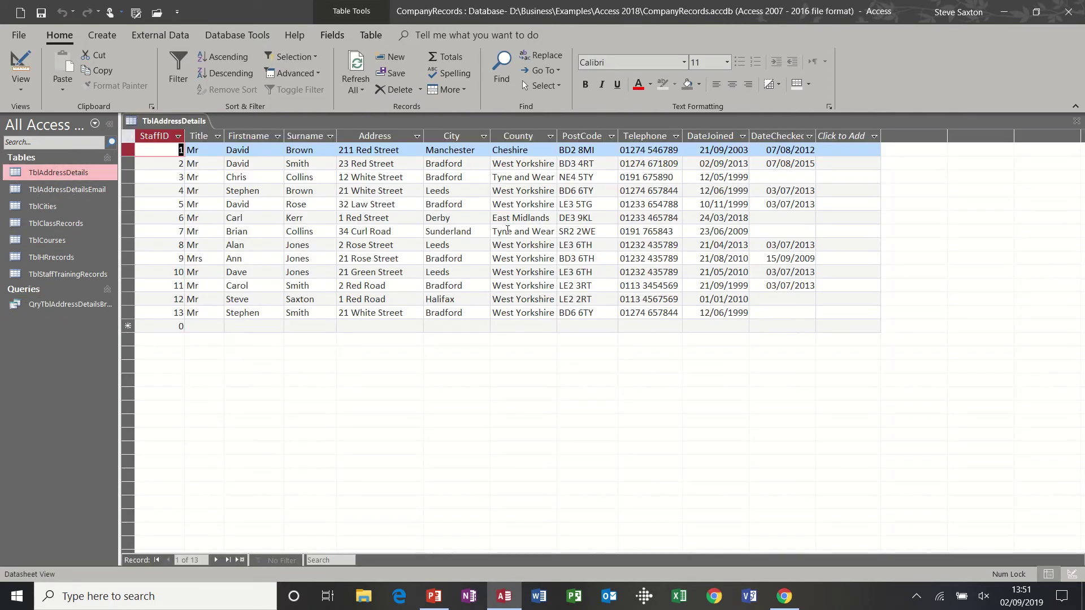
{"action": "left_click", "coordinate": [474, 187]}
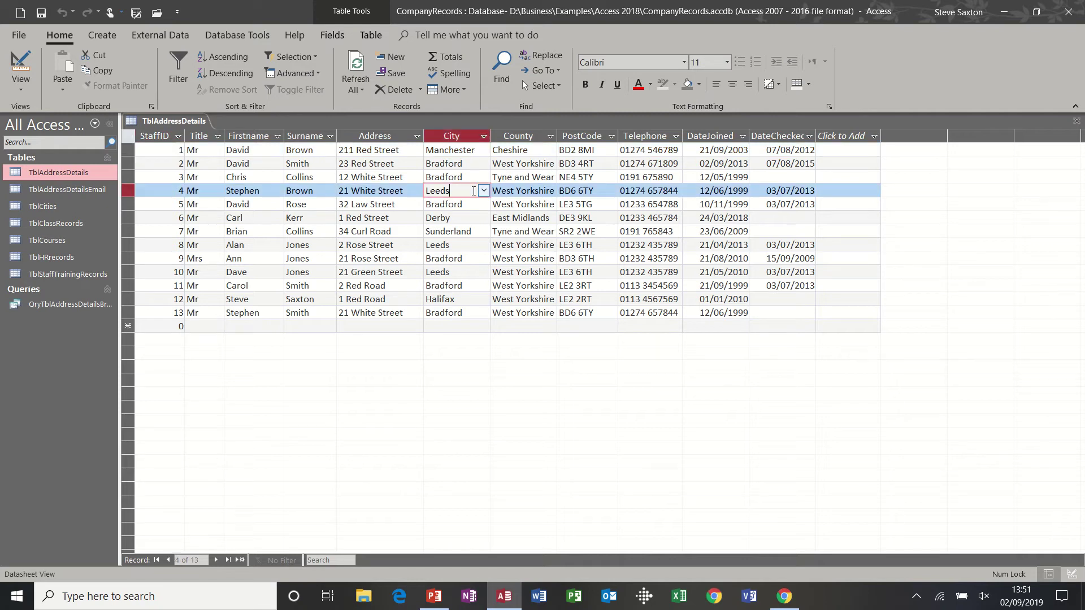
{"action": "left_click", "coordinate": [484, 191]}
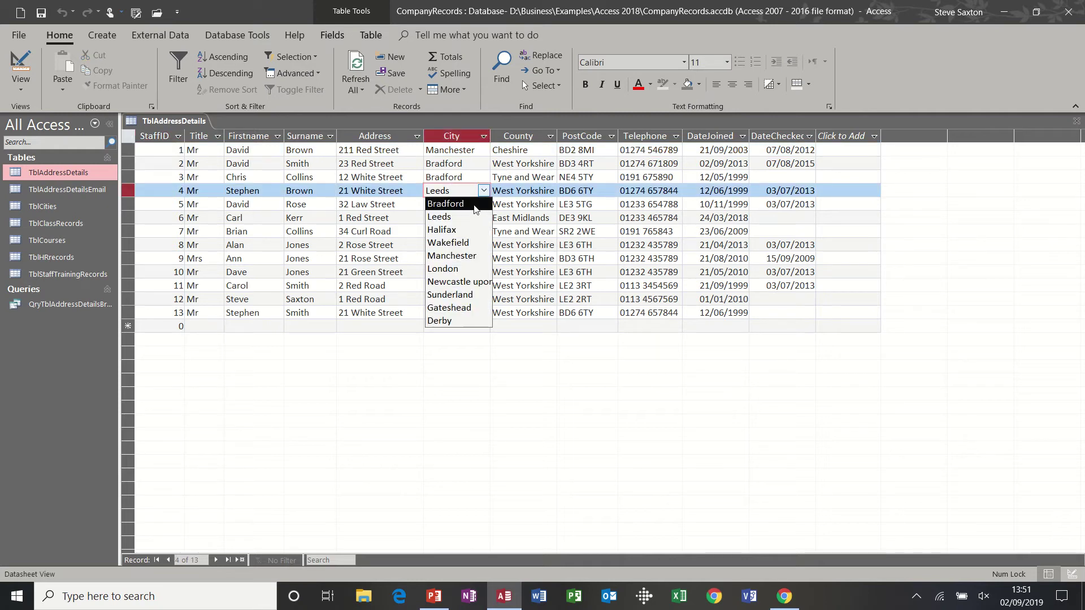
{"action": "left_click", "coordinate": [484, 204]}
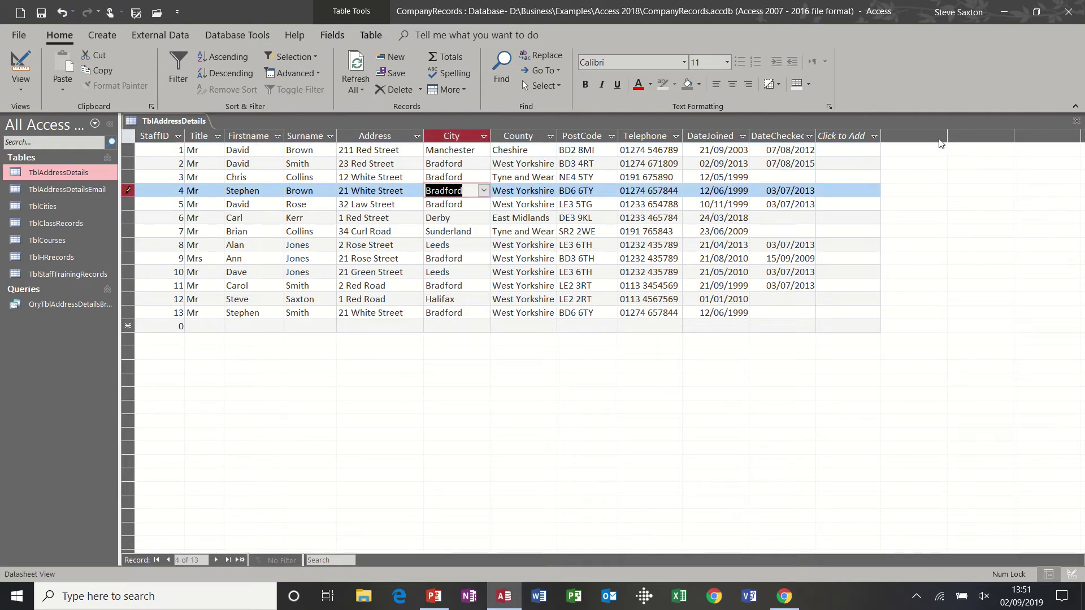
{"action": "left_click", "coordinate": [1074, 123]}
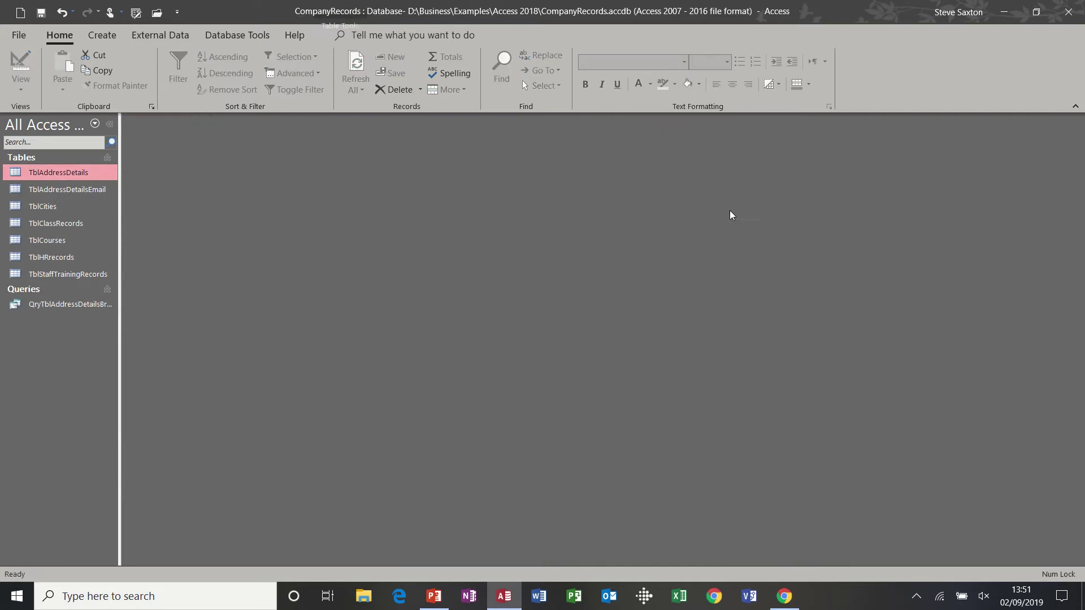
Rerun QryTblAddressDetailsBradford to check its records against the edited table, and close it
{"action": "double_click", "coordinate": [51, 308]}
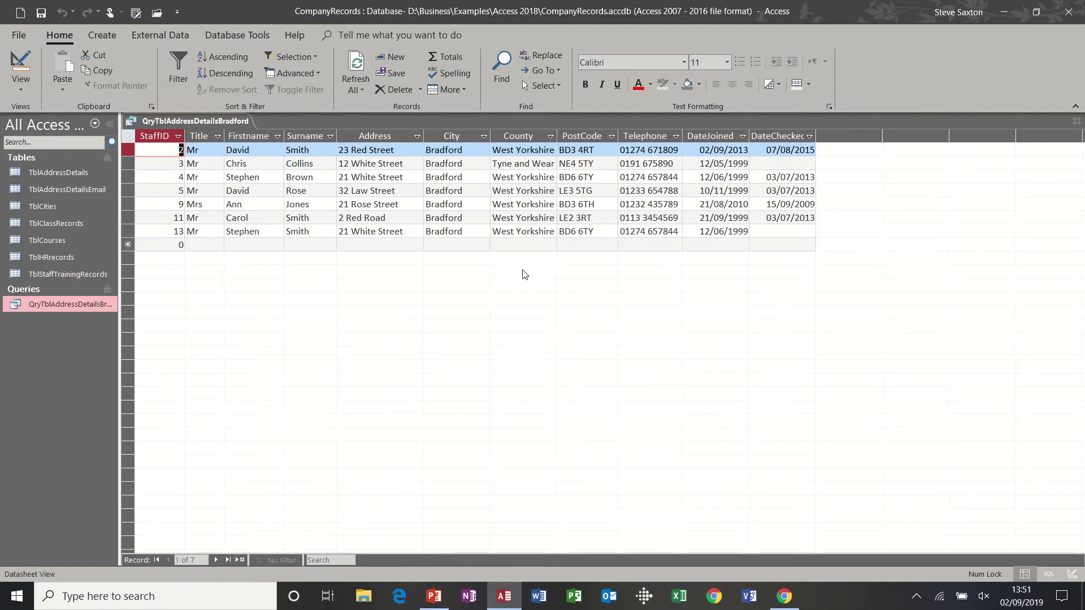
{"action": "left_click", "coordinate": [1077, 122]}
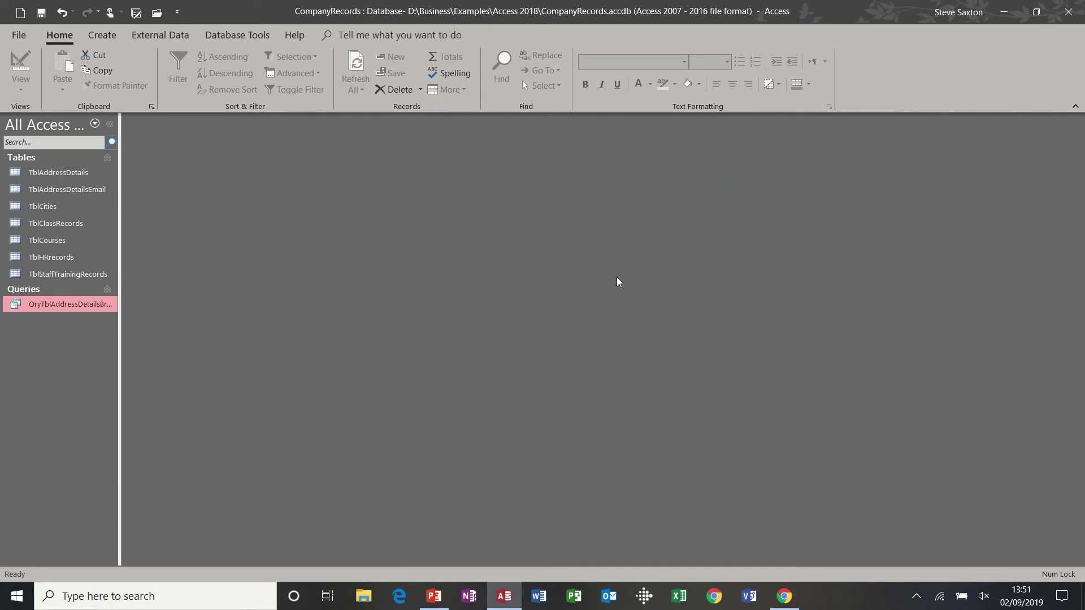
Create a new query in design view based on TblAddressDetails and add all of the table's fields to the grid
{"action": "left_click", "coordinate": [102, 35]}
{"action": "left_click", "coordinate": [237, 69]}
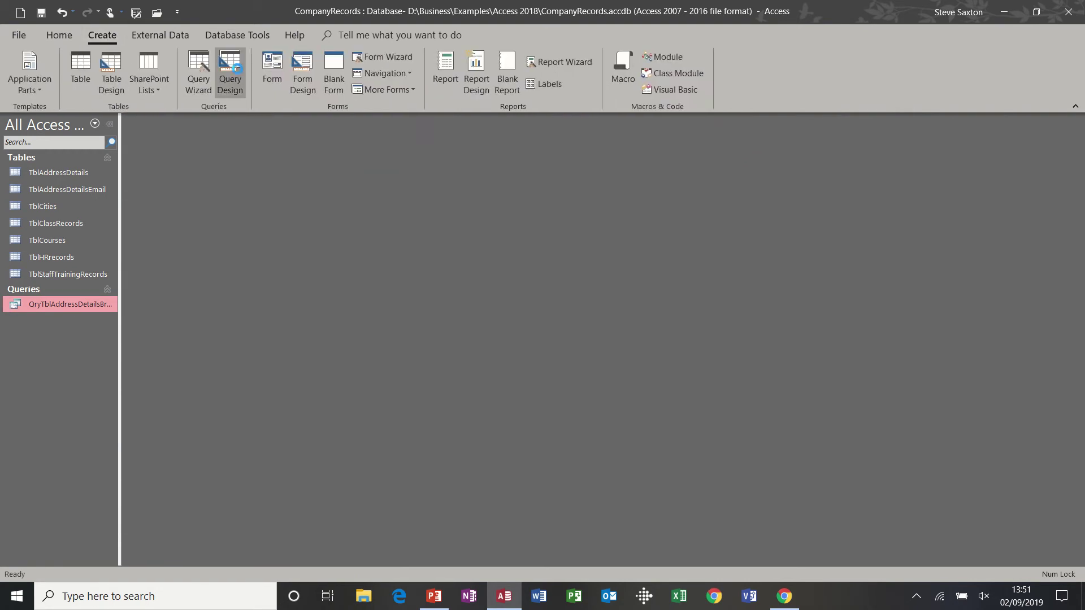
{"action": "double_click", "coordinate": [469, 276]}
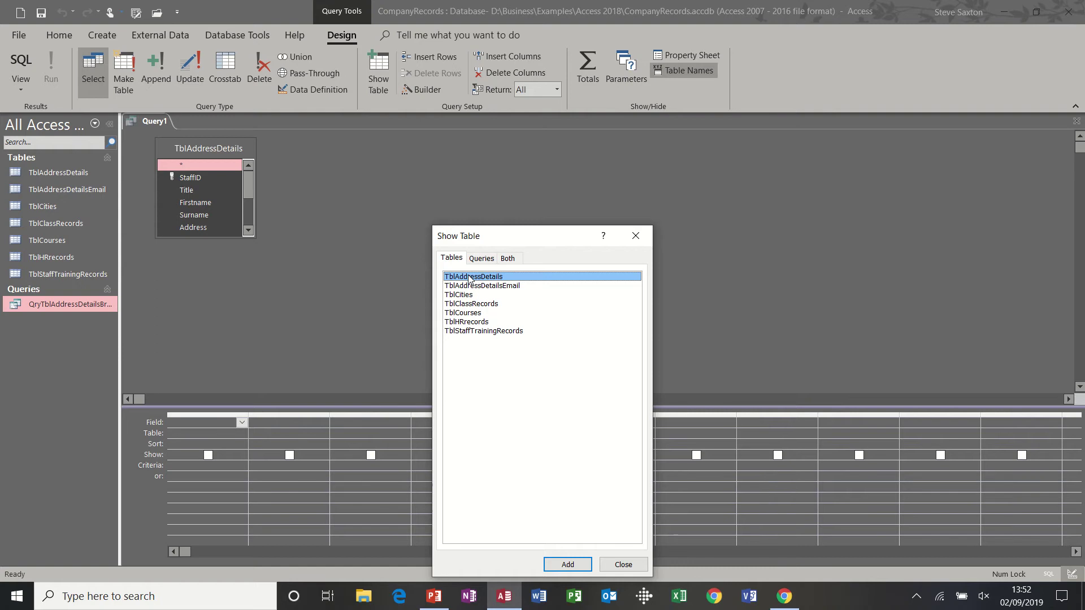
{"action": "left_click", "coordinate": [610, 565]}
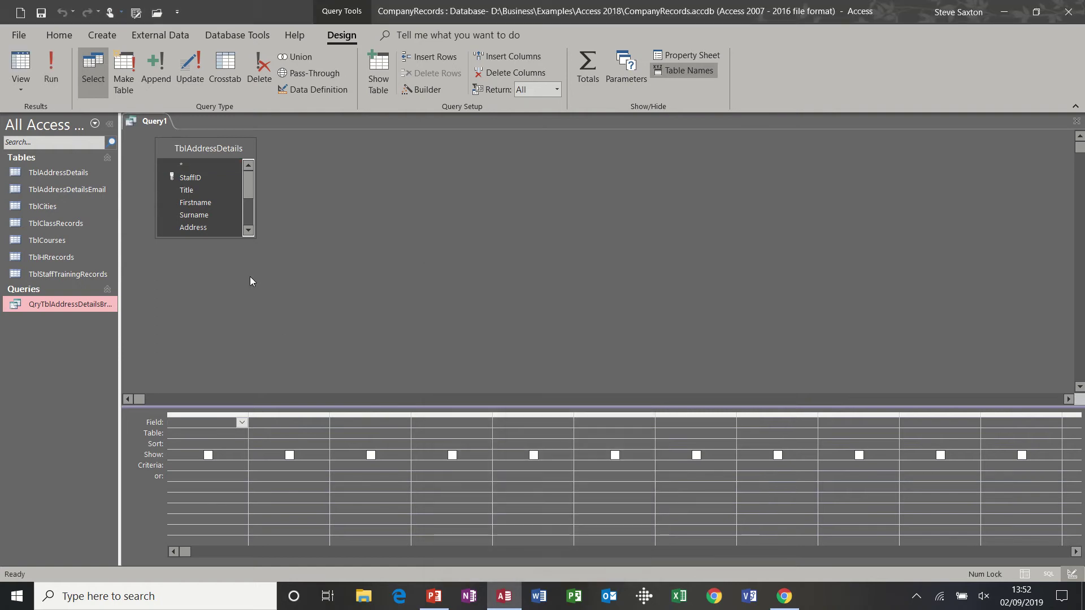
{"action": "double_click", "coordinate": [199, 149]}
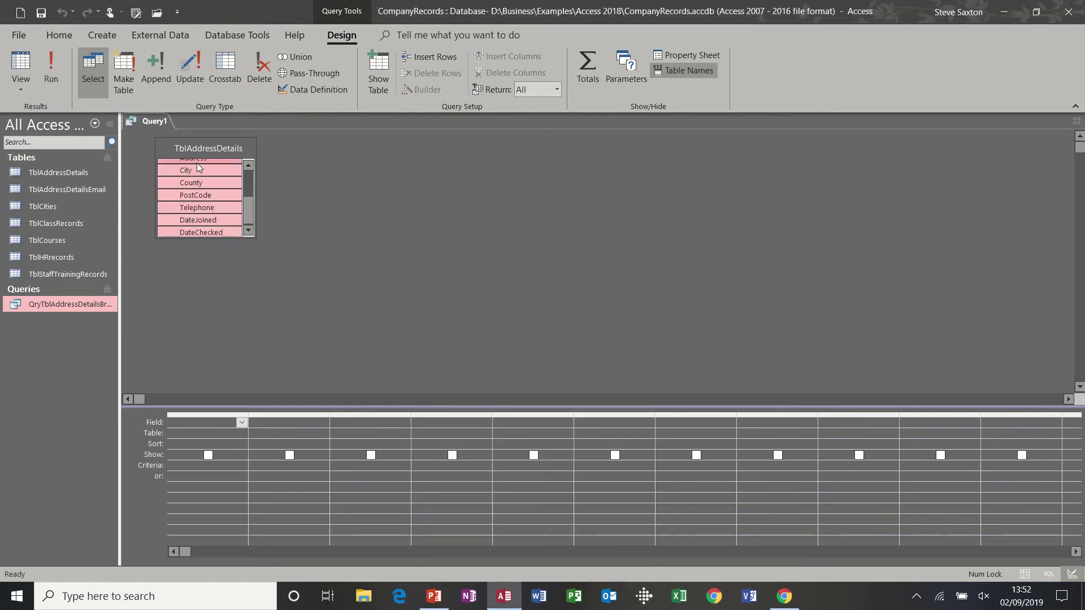
{"action": "left_click_drag", "start_coordinate": [195, 168], "coordinate": [211, 430]}
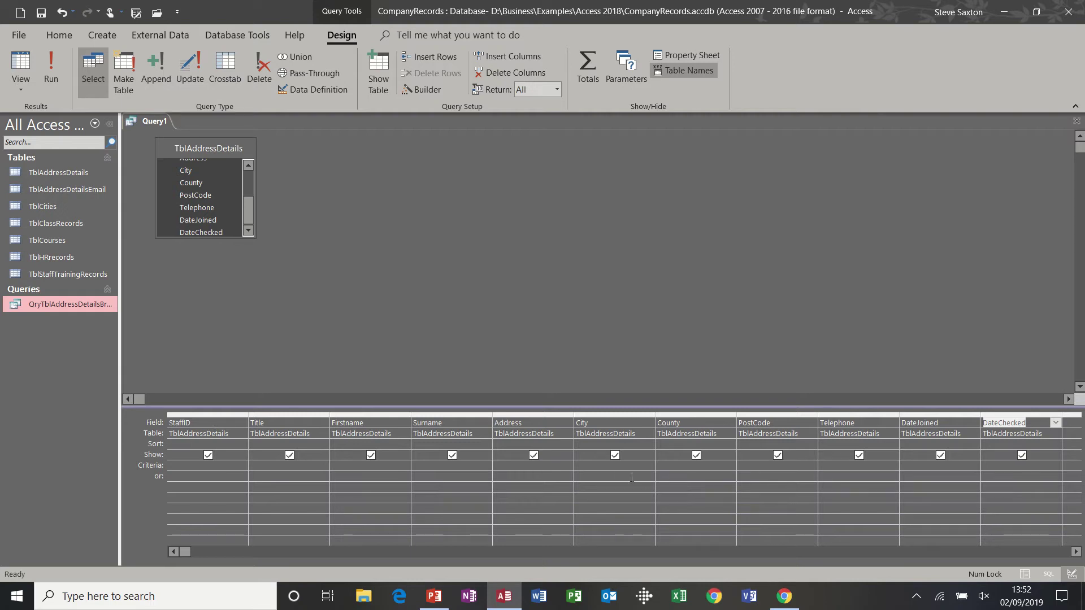
Set the City field's criteria to Bradford with Leeds as the alternative, and run the query
{"action": "left_click", "coordinate": [601, 468]}
{"action": "type", "text": "B"}
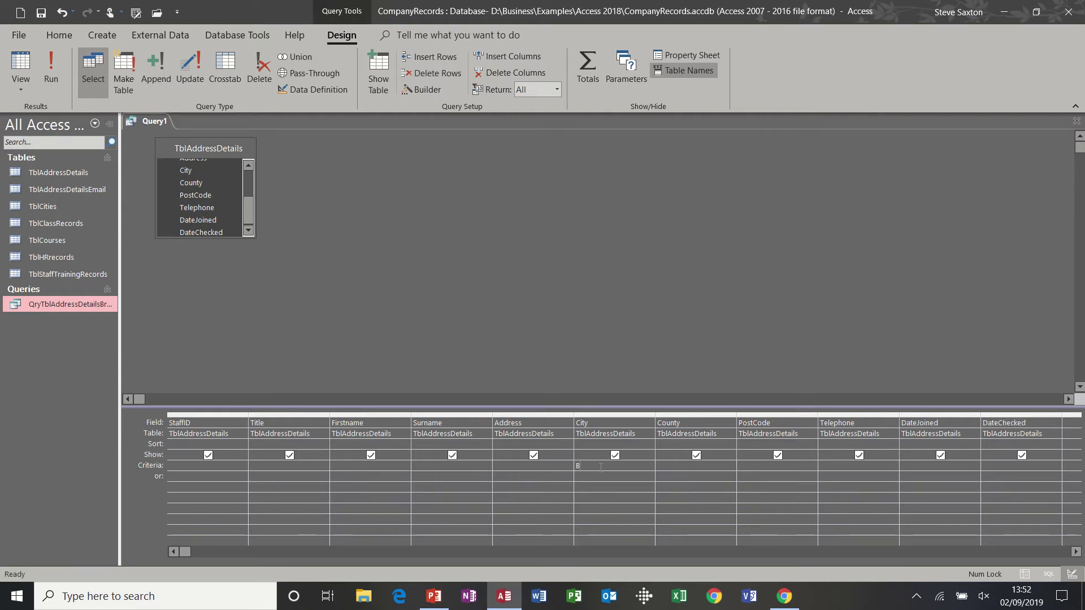
{"action": "type", "text": "radford"}
{"action": "key", "text": "Return"}
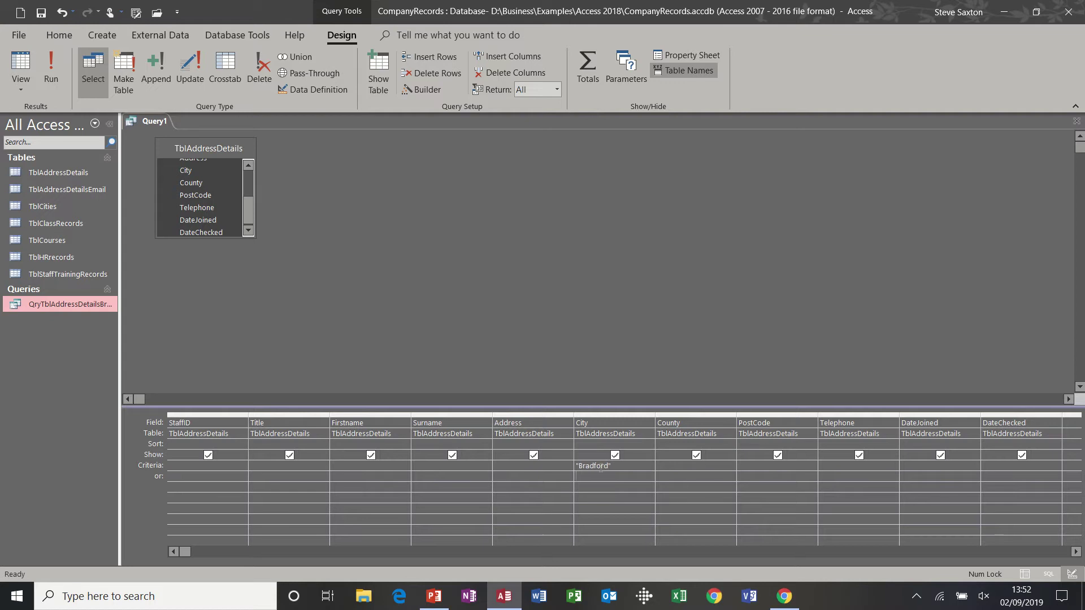
{"action": "type", "text": "Leeds"}
{"action": "key", "text": "Return"}
{"action": "left_click", "coordinate": [52, 65]}
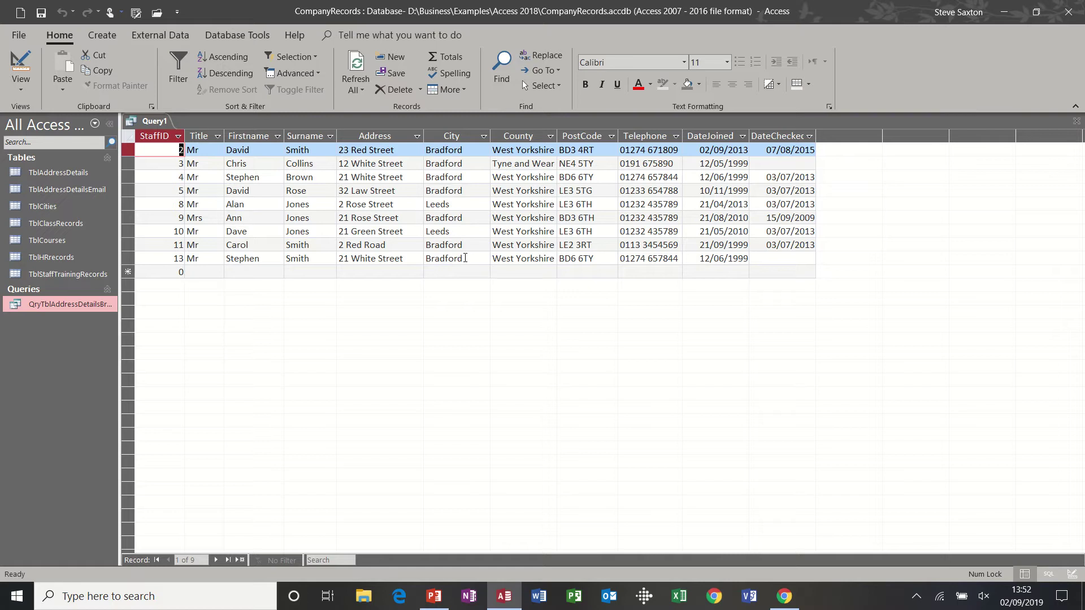
Replace the City criteria with a DateJoined criterion of >1/1/10 and run the query
{"action": "left_click", "coordinate": [23, 66]}
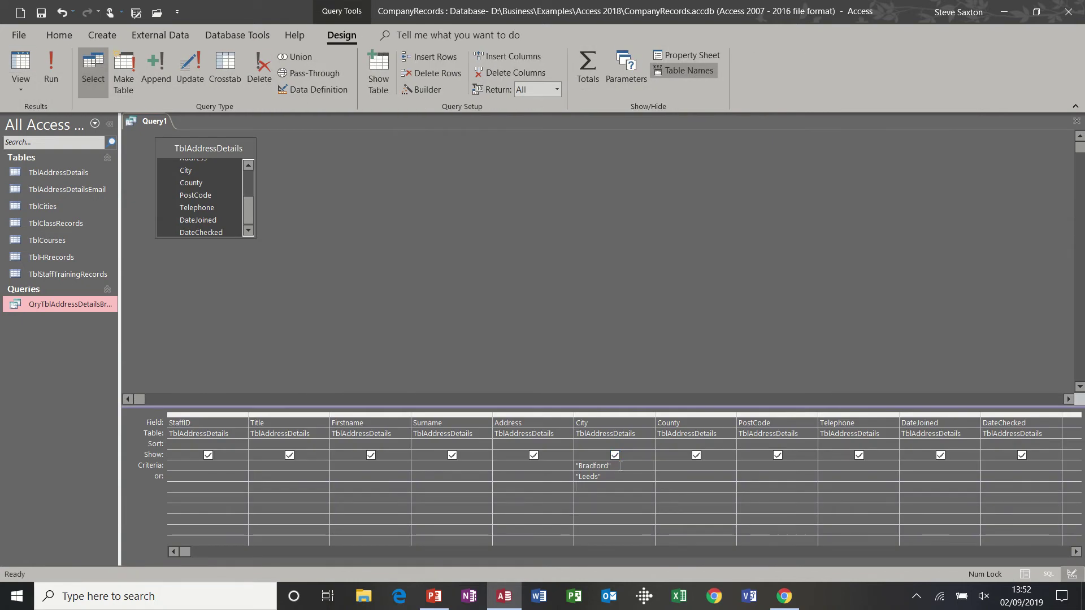
{"action": "left_click_drag", "start_coordinate": [620, 466], "coordinate": [577, 466]}
{"action": "key", "text": "Delete"}
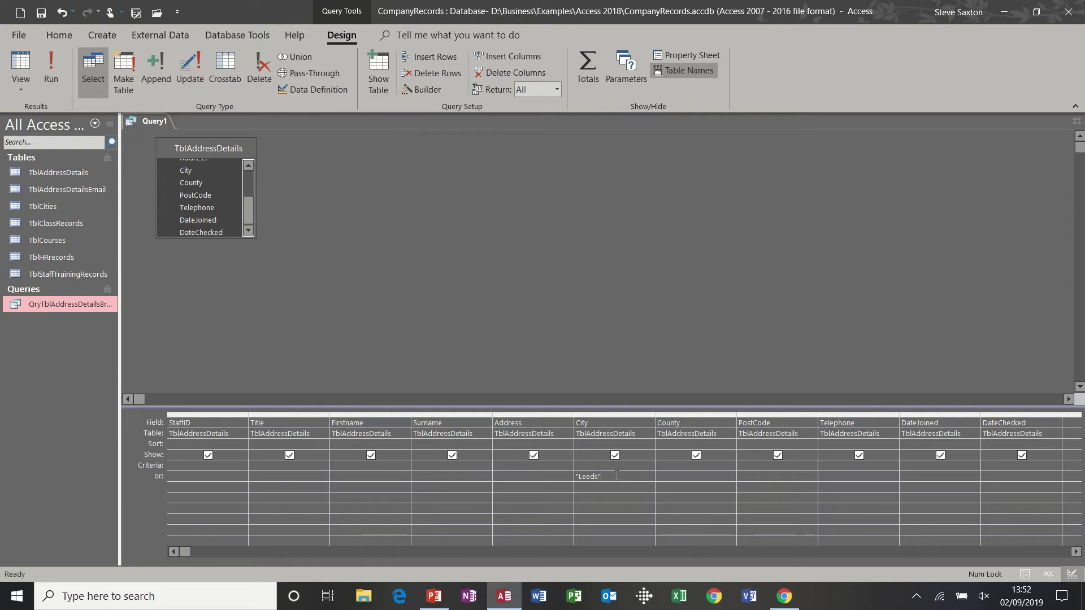
{"action": "left_click_drag", "start_coordinate": [616, 476], "coordinate": [568, 481]}
{"action": "key", "text": "Delete"}
{"action": "type", "text": ">1/1/10"}
{"action": "left_click", "coordinate": [915, 476]}
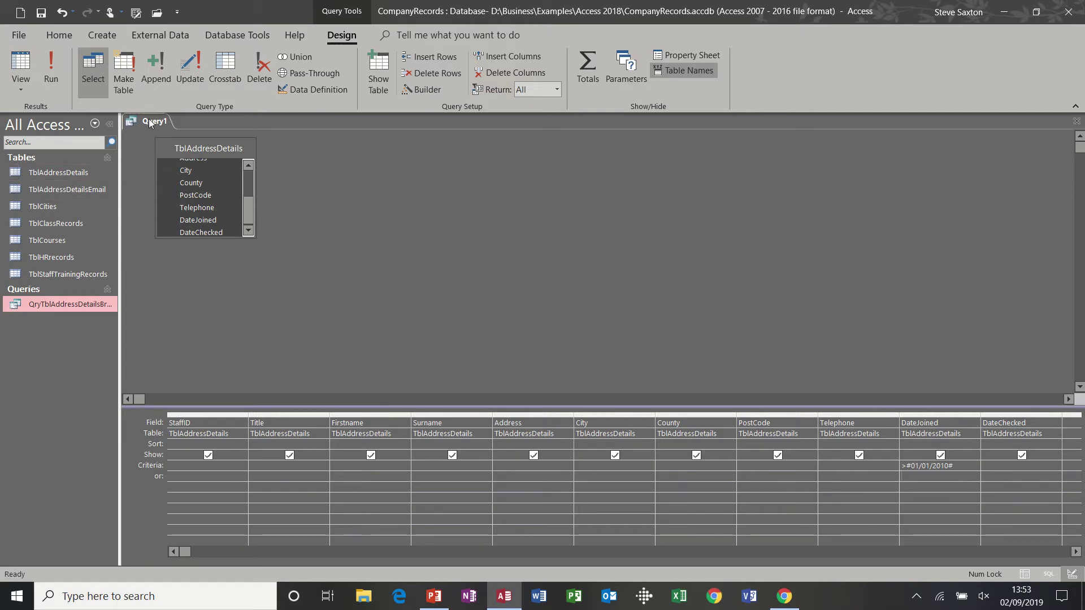
{"action": "left_click", "coordinate": [52, 61]}
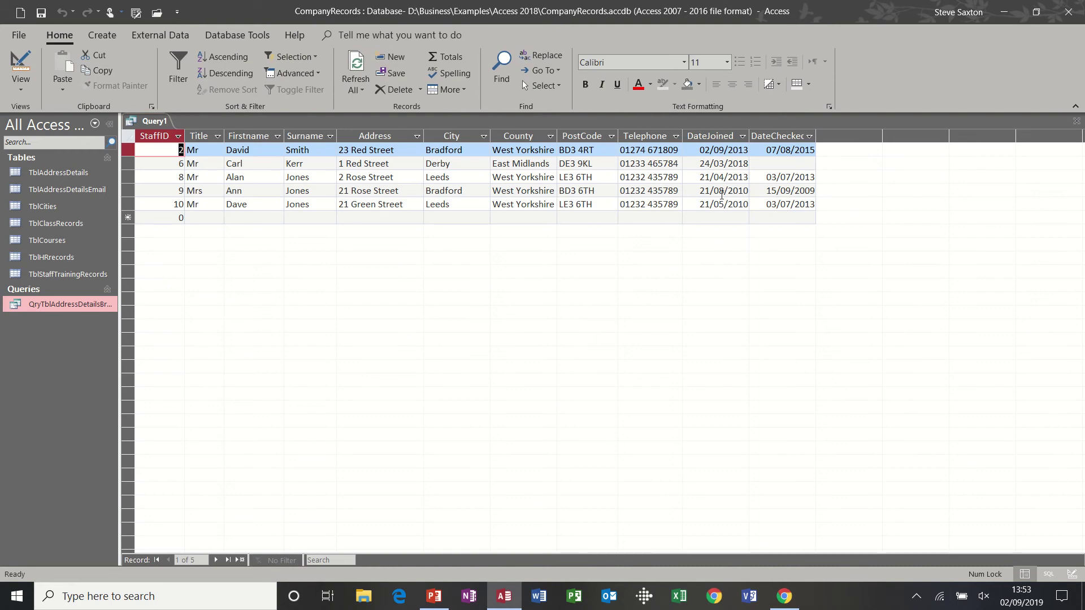
Return to the query design, change the DateJoined criterion to *10 and run the query
{"action": "left_click", "coordinate": [21, 65]}
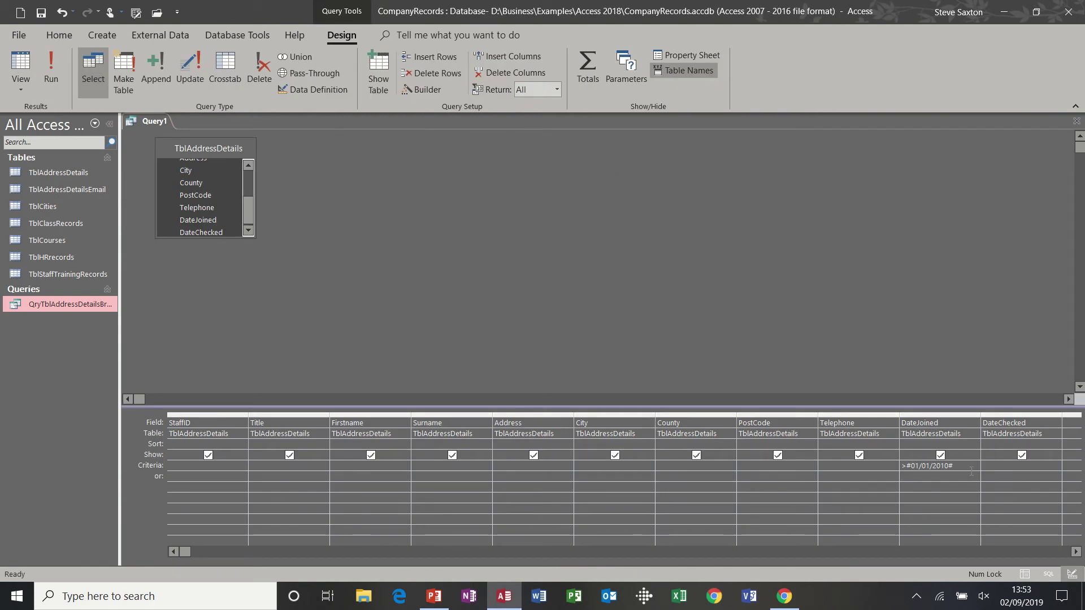
{"action": "left_click_drag", "start_coordinate": [966, 465], "coordinate": [895, 470]}
{"action": "key", "text": "Delete"}
{"action": "type", "text": "*10"}
{"action": "left_click", "coordinate": [920, 478]}
{"action": "left_click", "coordinate": [51, 68]}
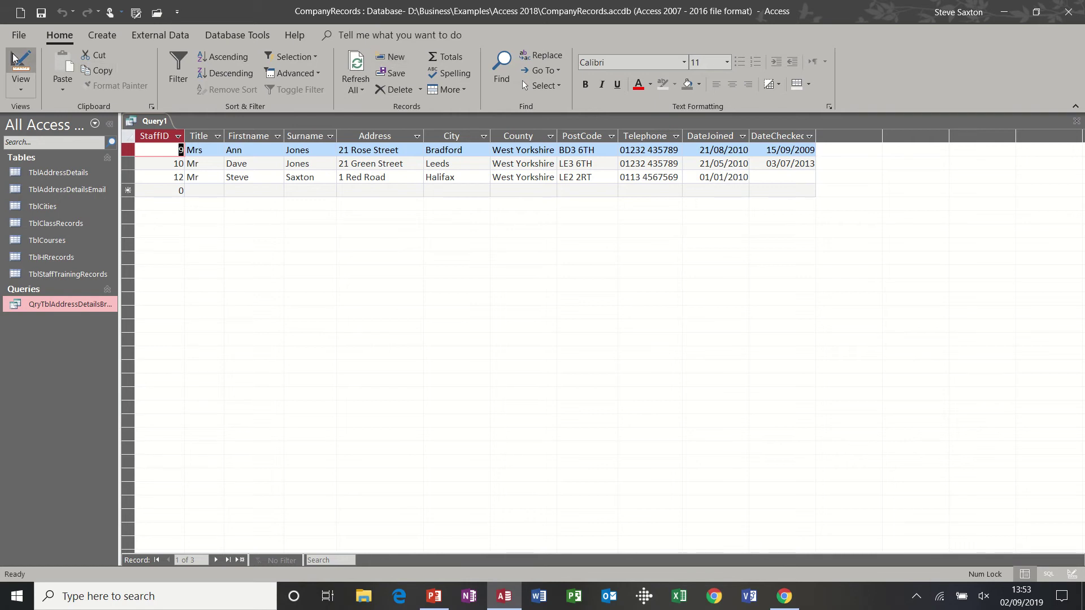
Replace the DateJoined criterion with between 1/1/10 and 1/1/19, entered in the Zoom box, and run the query
{"action": "left_click", "coordinate": [21, 71]}
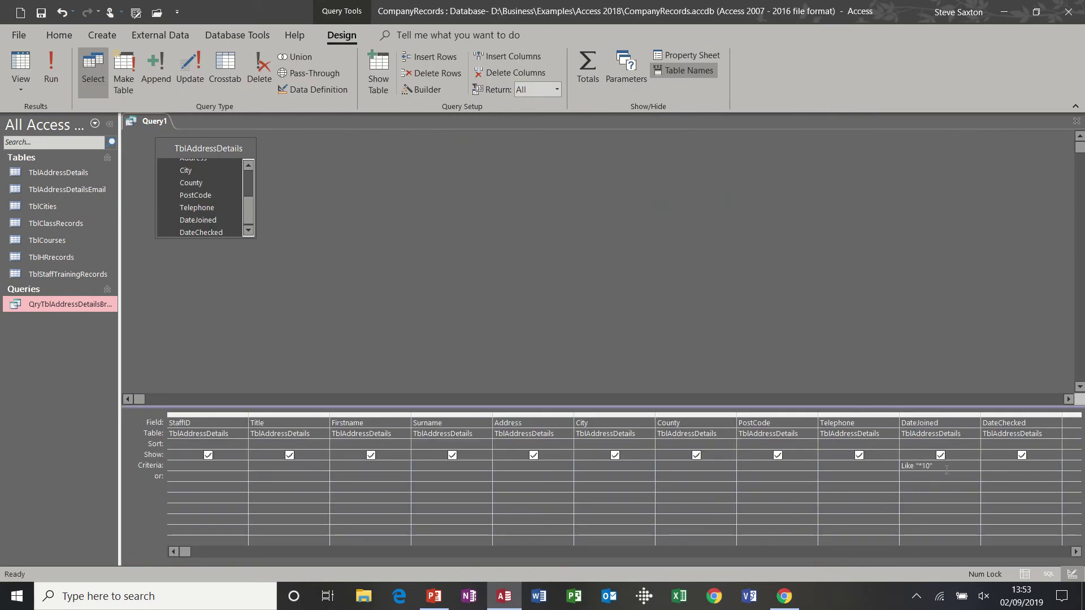
{"action": "triple_click", "coordinate": [920, 468]}
{"action": "key", "text": "Delete"}
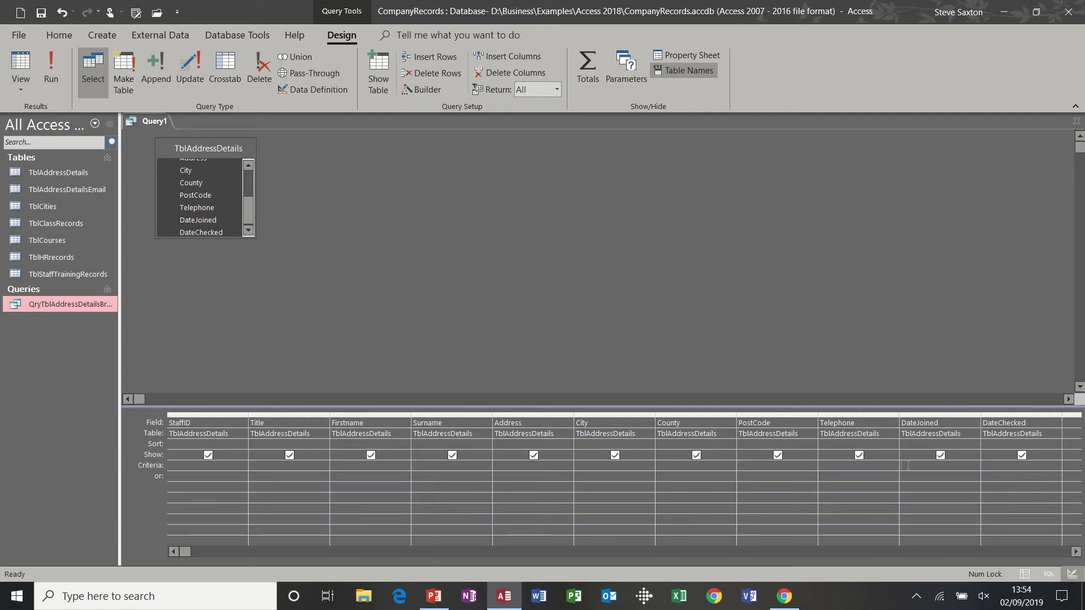
{"action": "key", "text": "shift+F2"}
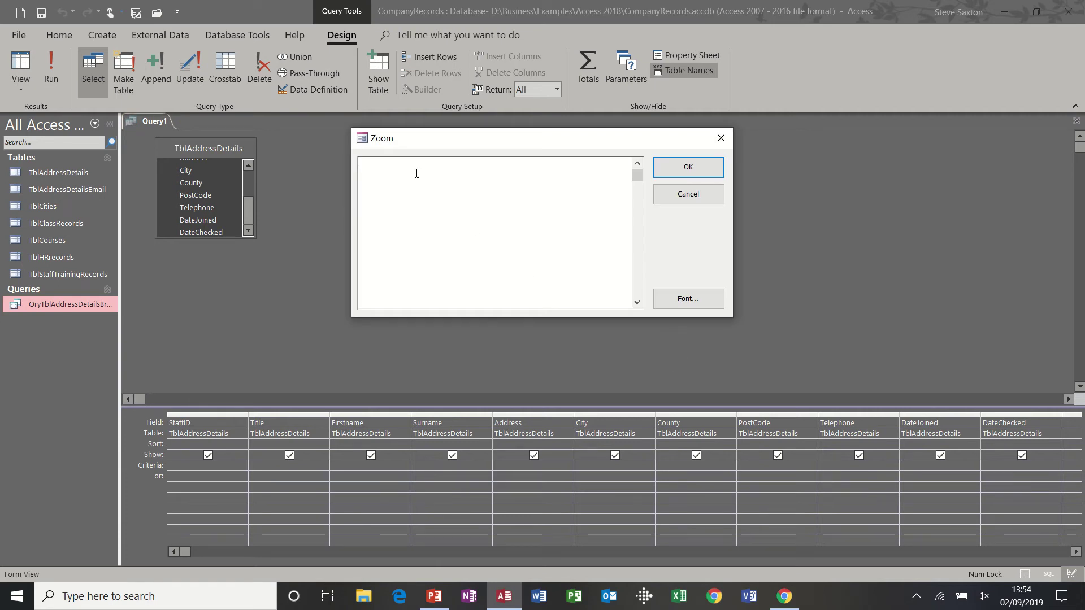
{"action": "type", "text": "between"}
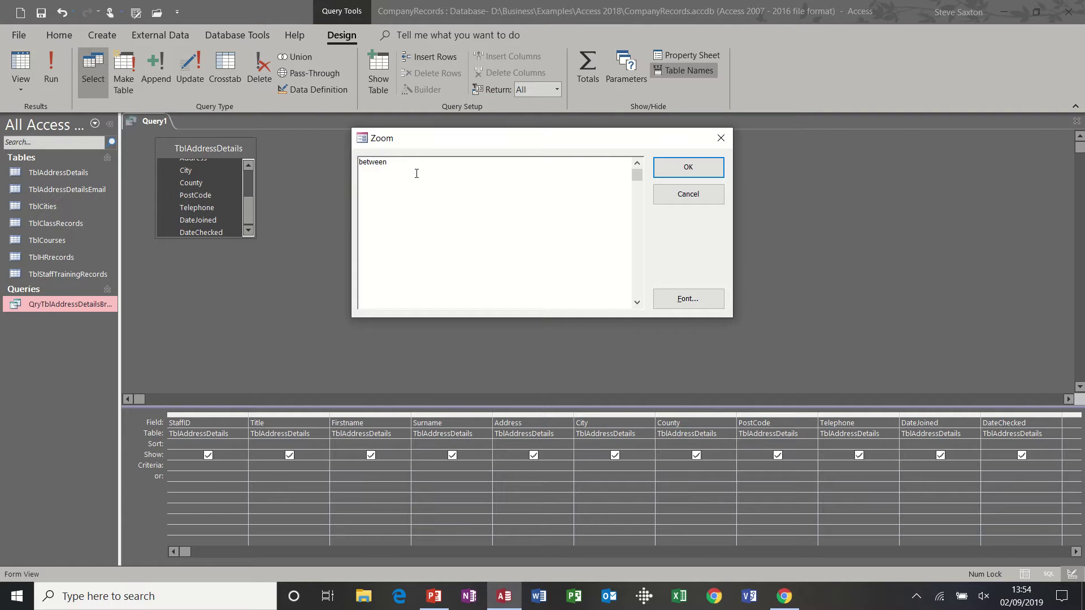
{"action": "type", "text": " 1/1/1"}
{"action": "type", "text": "0 and 1/1/19"}
{"action": "left_click", "coordinate": [678, 170]}
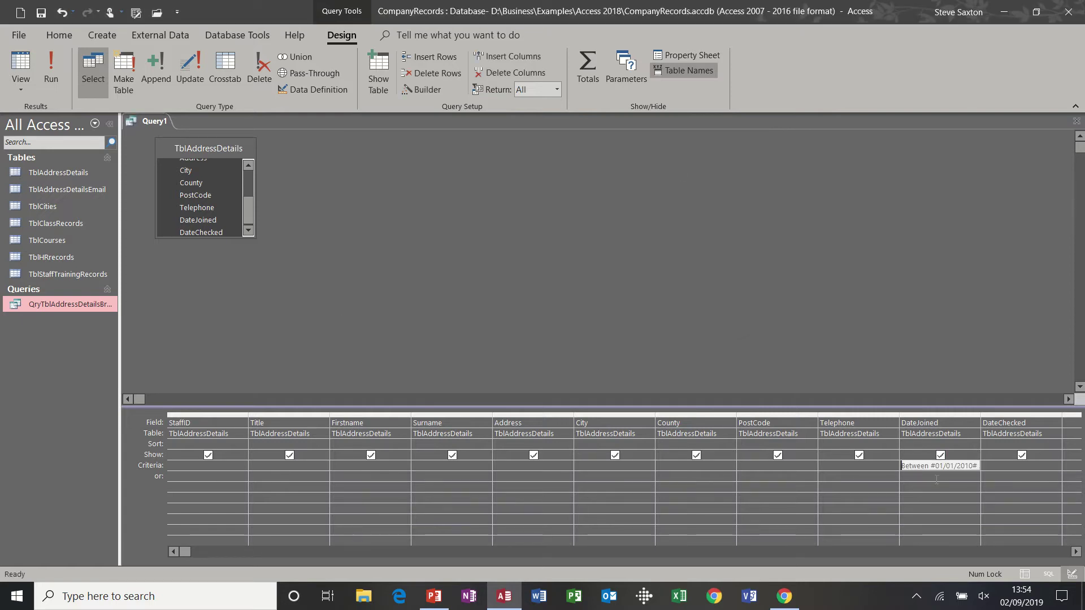
{"action": "left_click", "coordinate": [937, 480]}
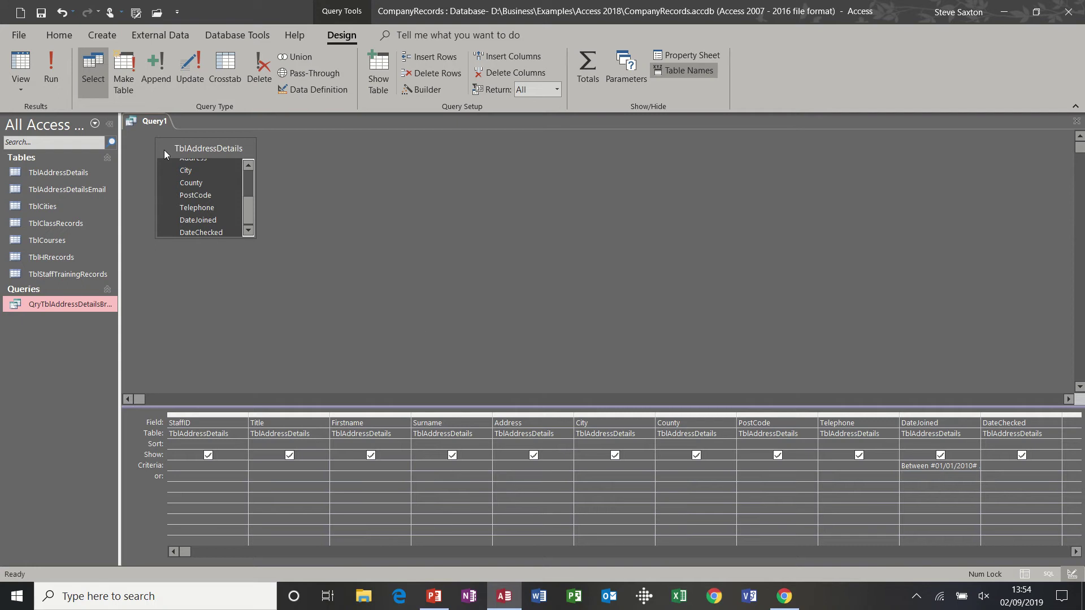
{"action": "left_click", "coordinate": [61, 65]}
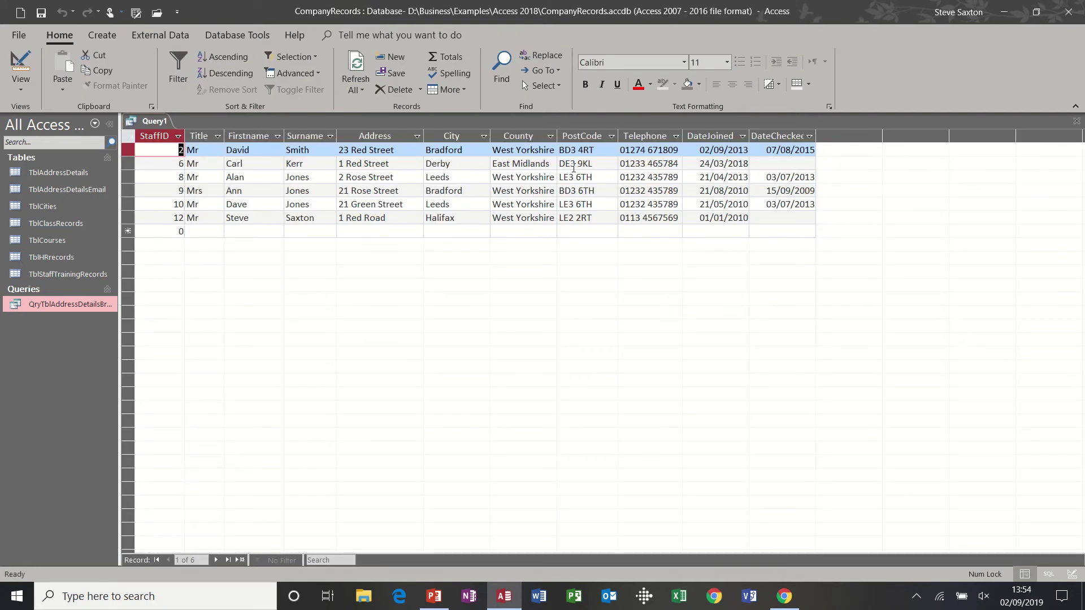
Clear the DateJoined criterion and set the City field's criteria to the parameter prompt [Enter city]
{"action": "left_click", "coordinate": [21, 65]}
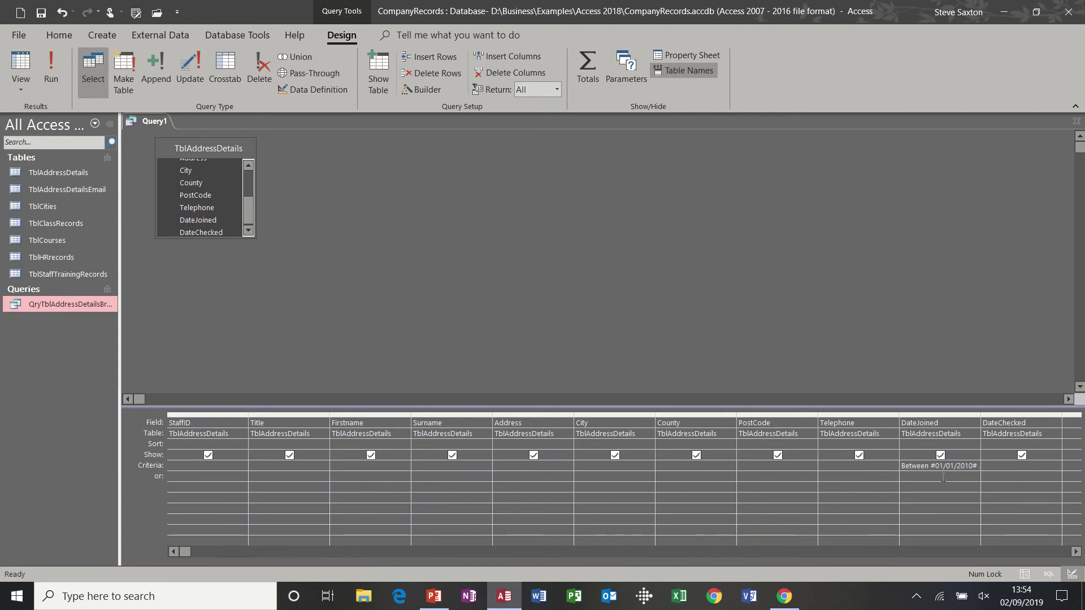
{"action": "left_click", "coordinate": [897, 471]}
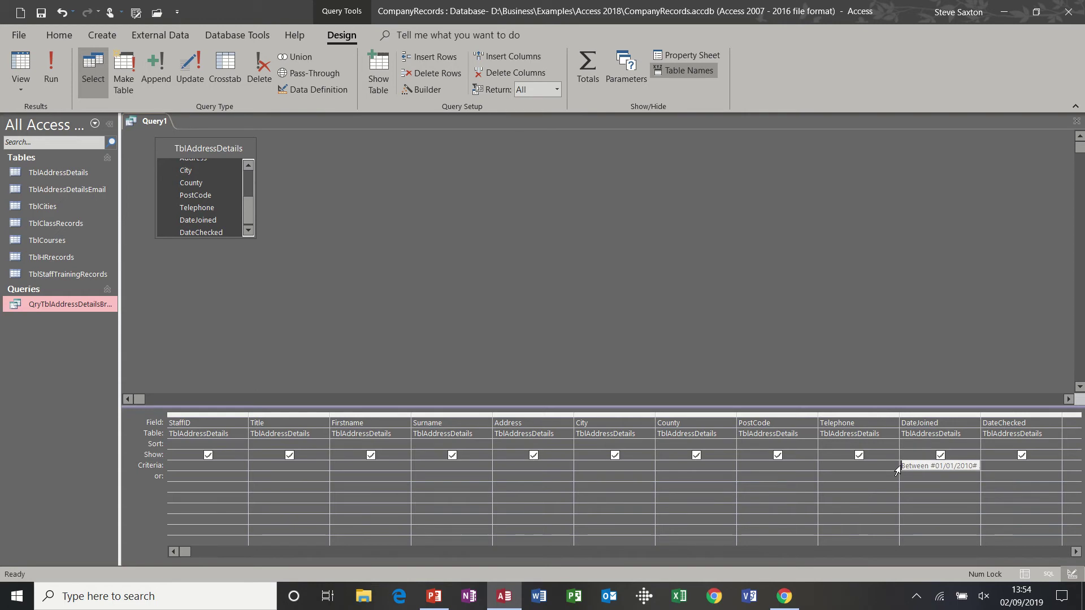
{"action": "key", "text": "Delete"}
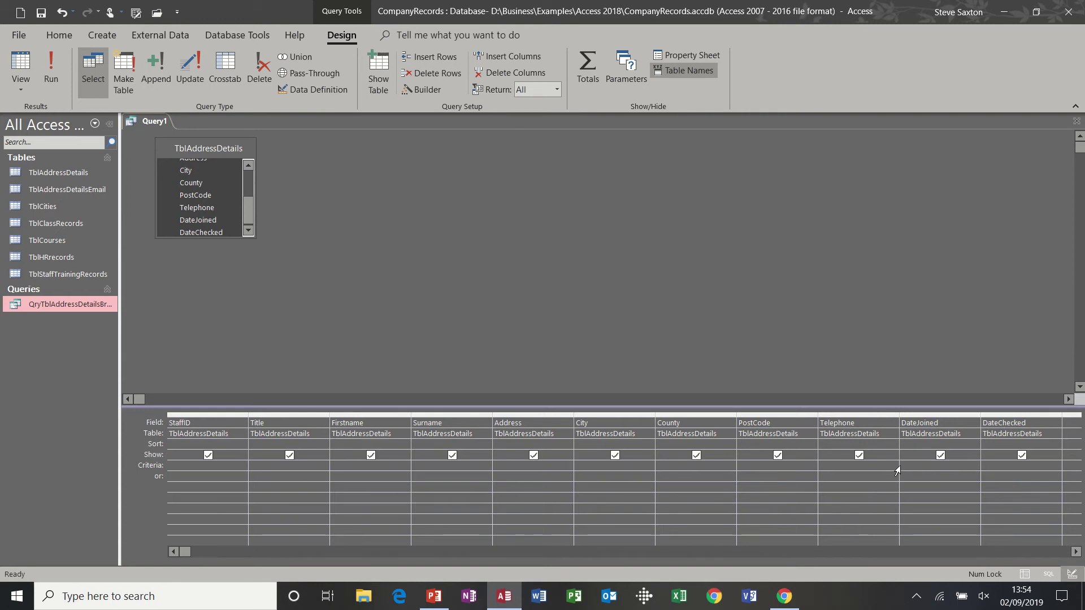
{"action": "left_click", "coordinate": [591, 465]}
{"action": "type", "text": "it"}
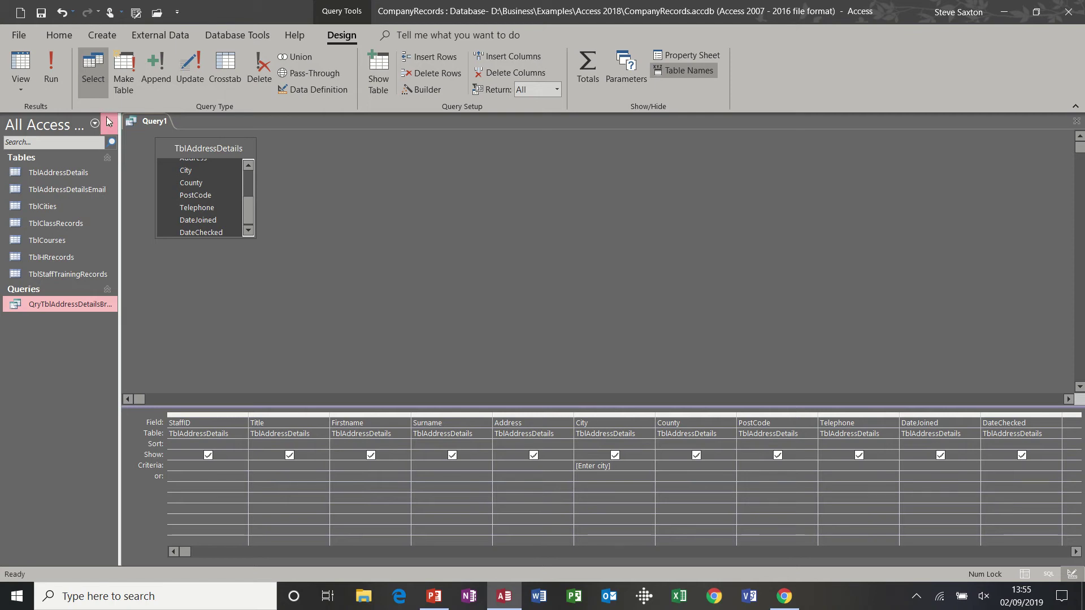
Run the parameter query for the city leeds
{"action": "left_click", "coordinate": [52, 65]}
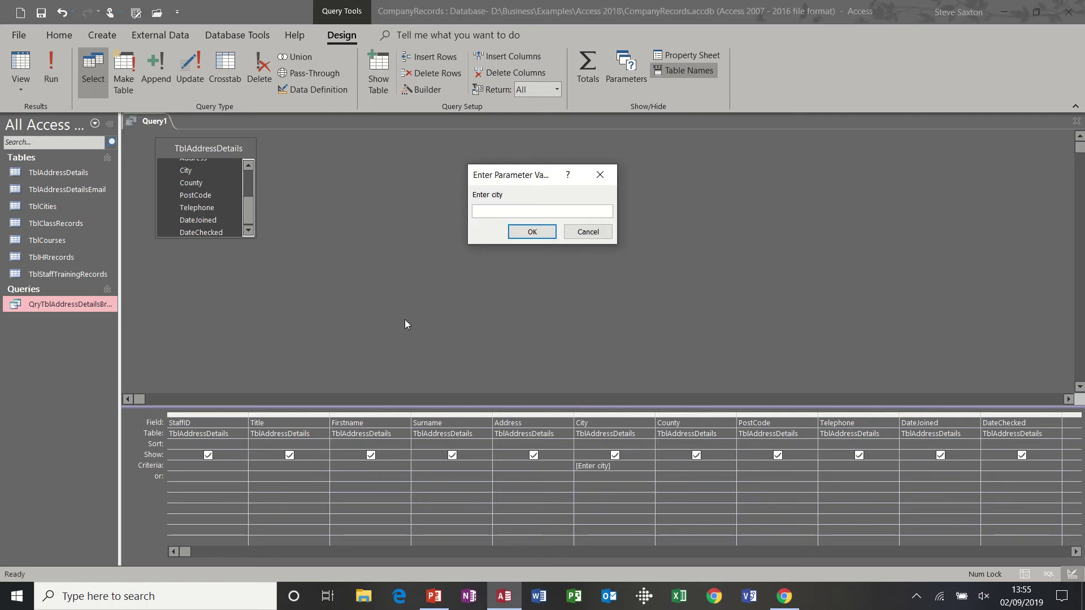
{"action": "type", "text": "leeds"}
{"action": "key", "text": "Return"}
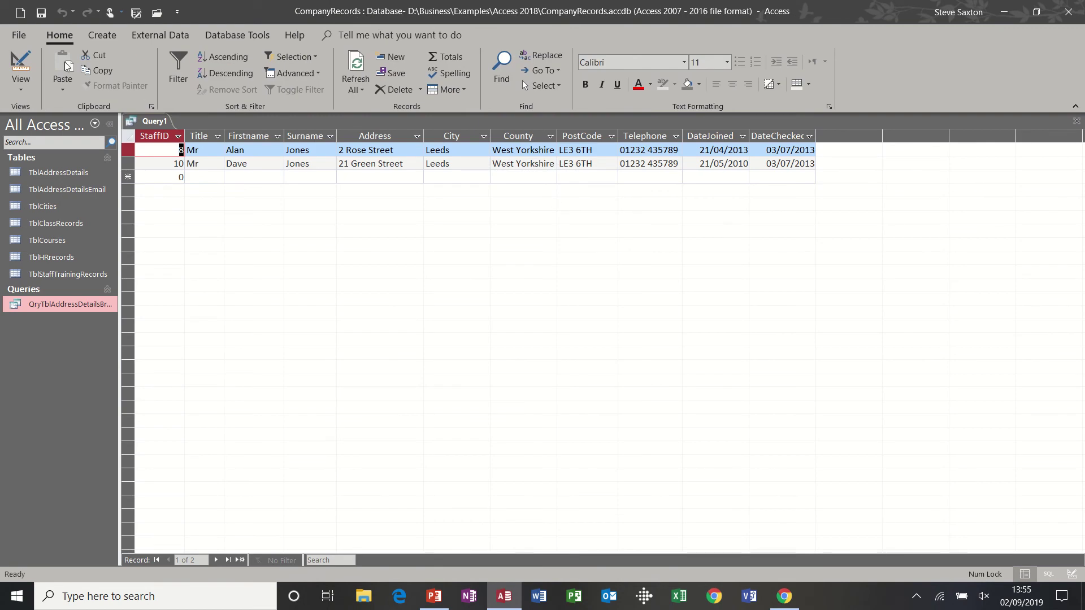
Return to the query design and rerun the parameter query for the city bradford
{"action": "left_click", "coordinate": [21, 63]}
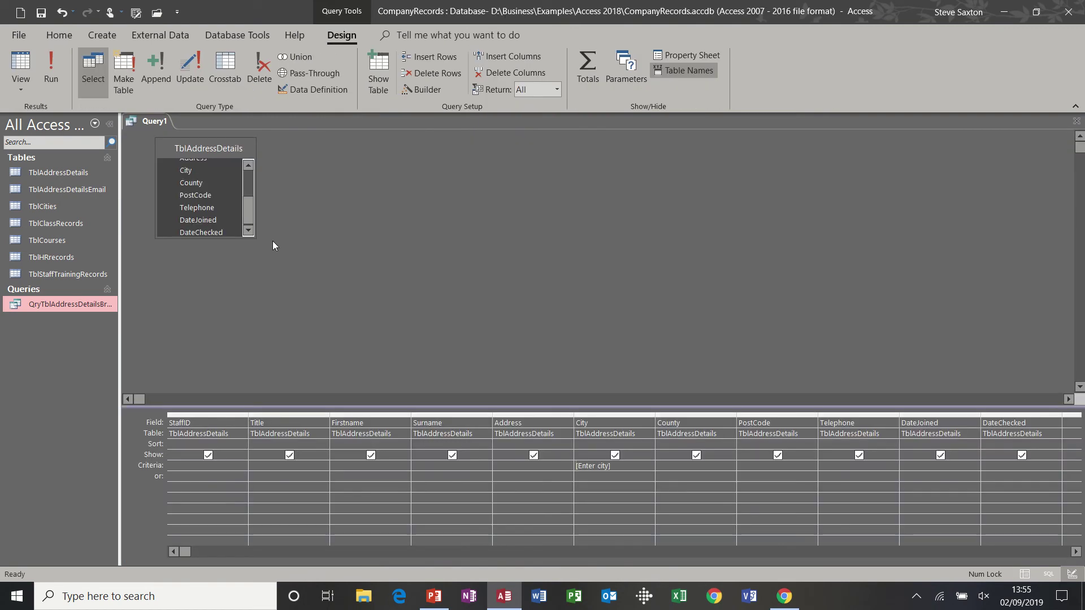
{"action": "left_click", "coordinate": [56, 49]}
{"action": "type", "text": "brad"}
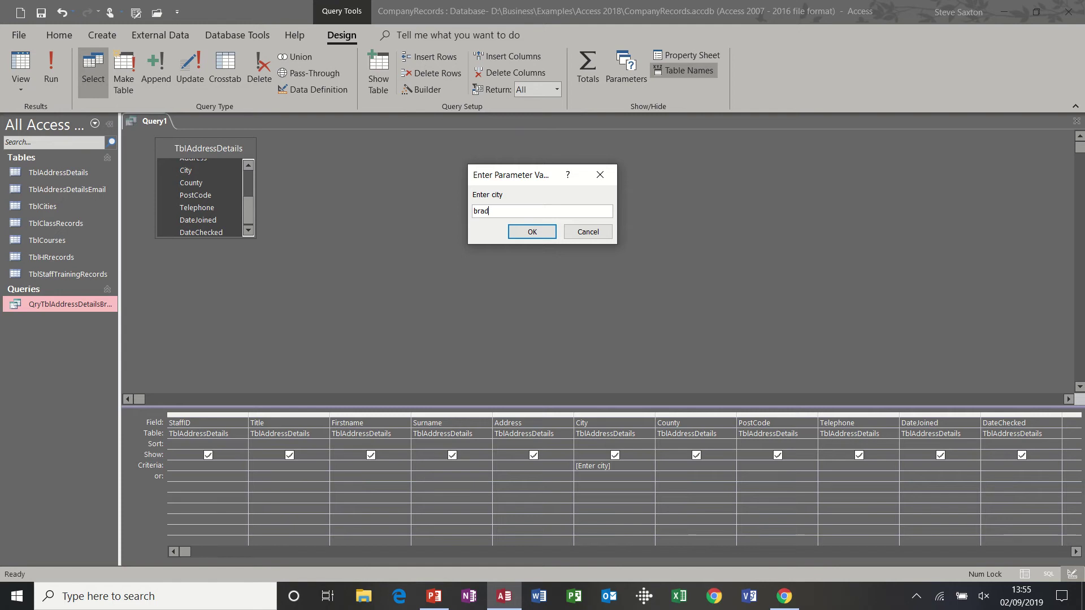
{"action": "type", "text": "ford"}
{"action": "key", "text": "Return"}
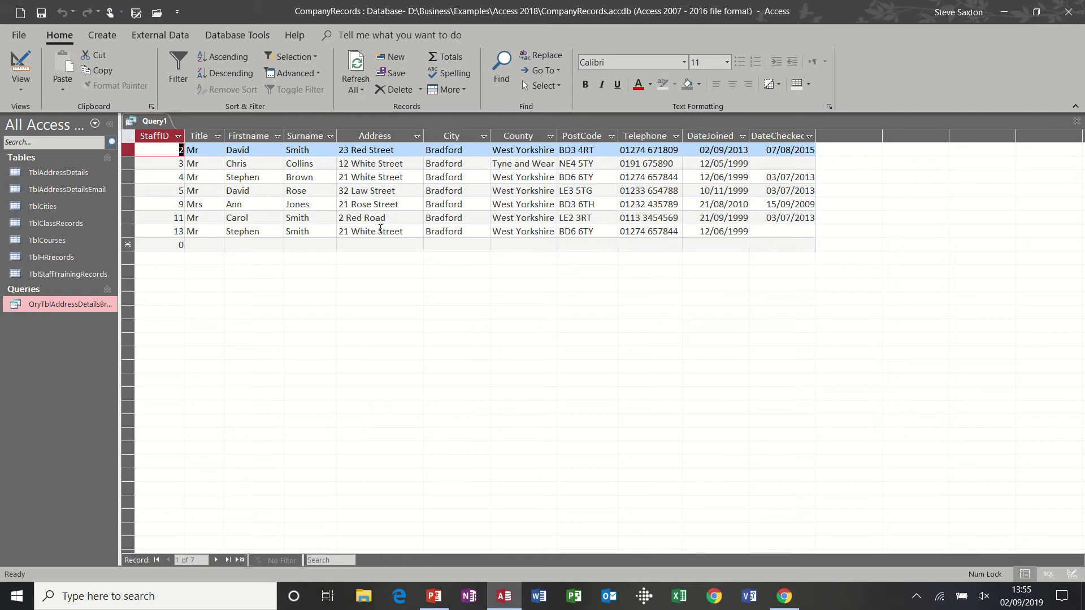
Save the parameter query as QryPara and close it
{"action": "left_click", "coordinate": [41, 12]}
{"action": "type", "text": "Q"}
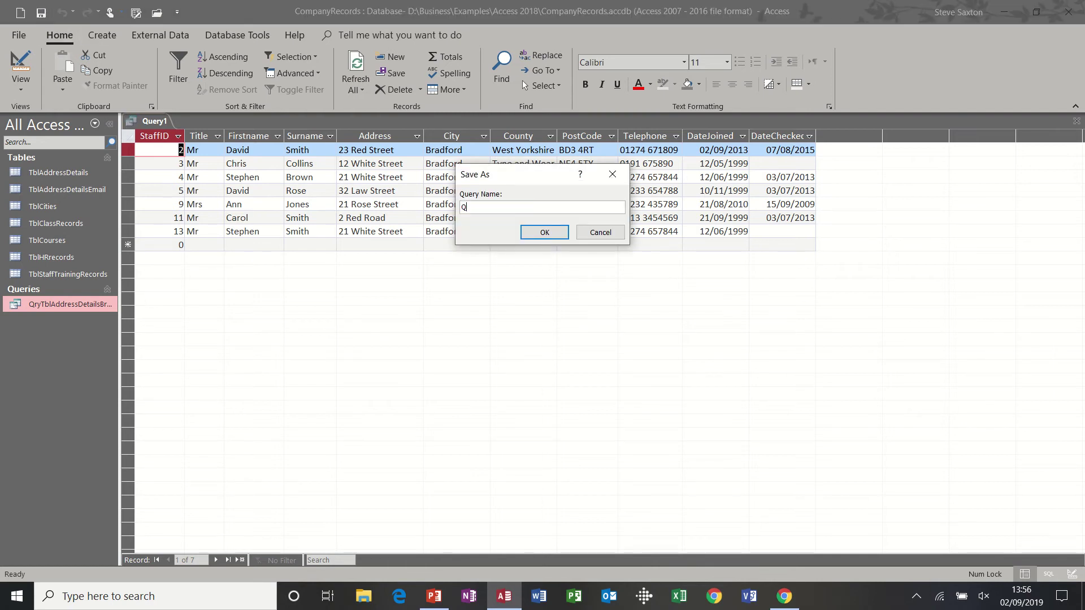
{"action": "type", "text": "ryPara"}
{"action": "left_click", "coordinate": [544, 240]}
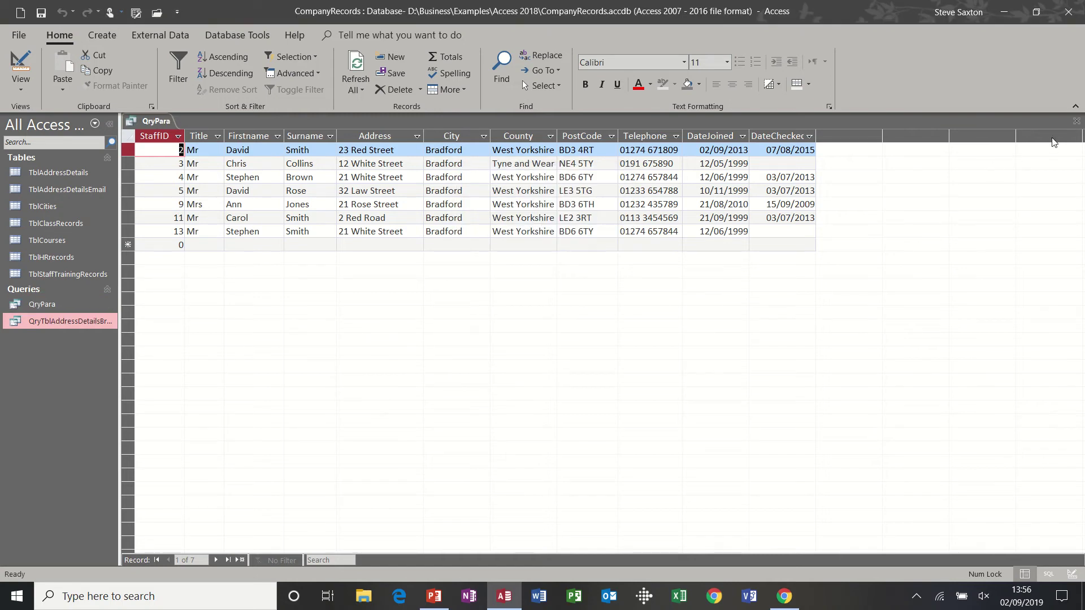
{"action": "left_click", "coordinate": [1077, 121]}
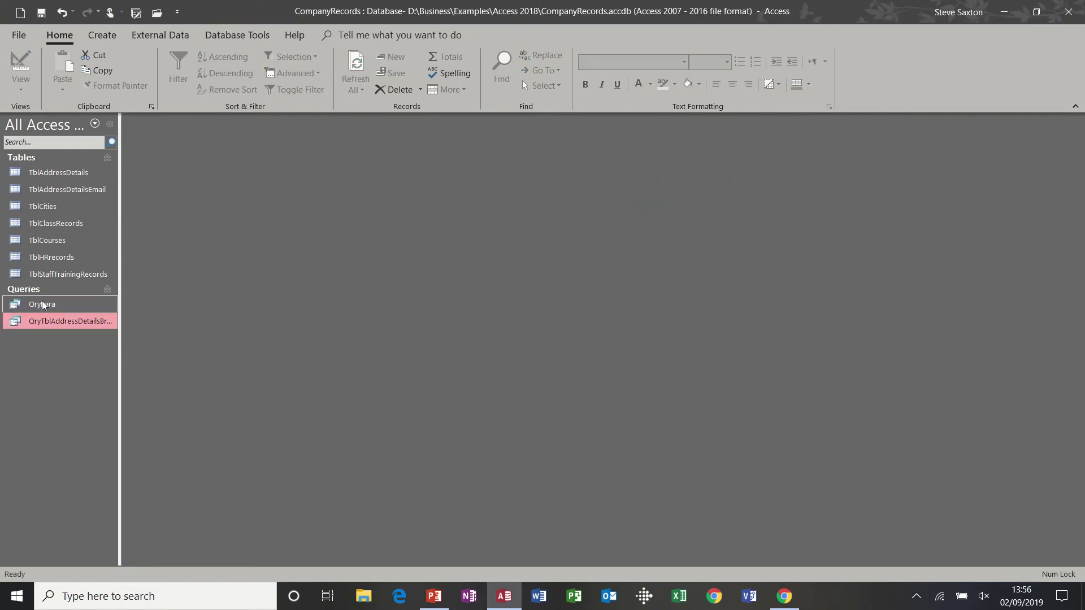
{"action": "left_click", "coordinate": [87, 307]}
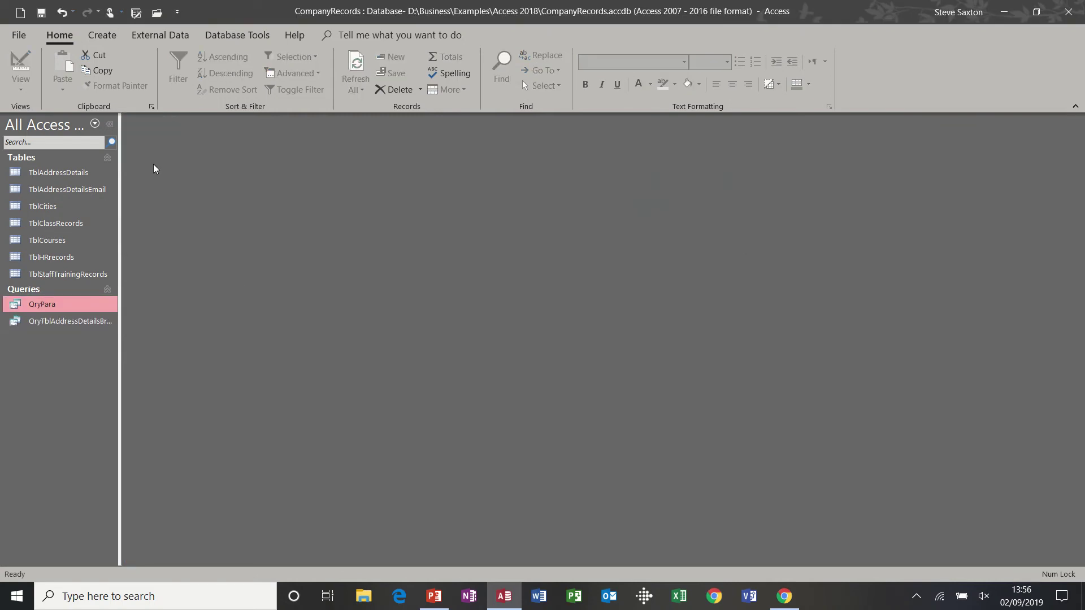
{"action": "left_click", "coordinate": [103, 30]}
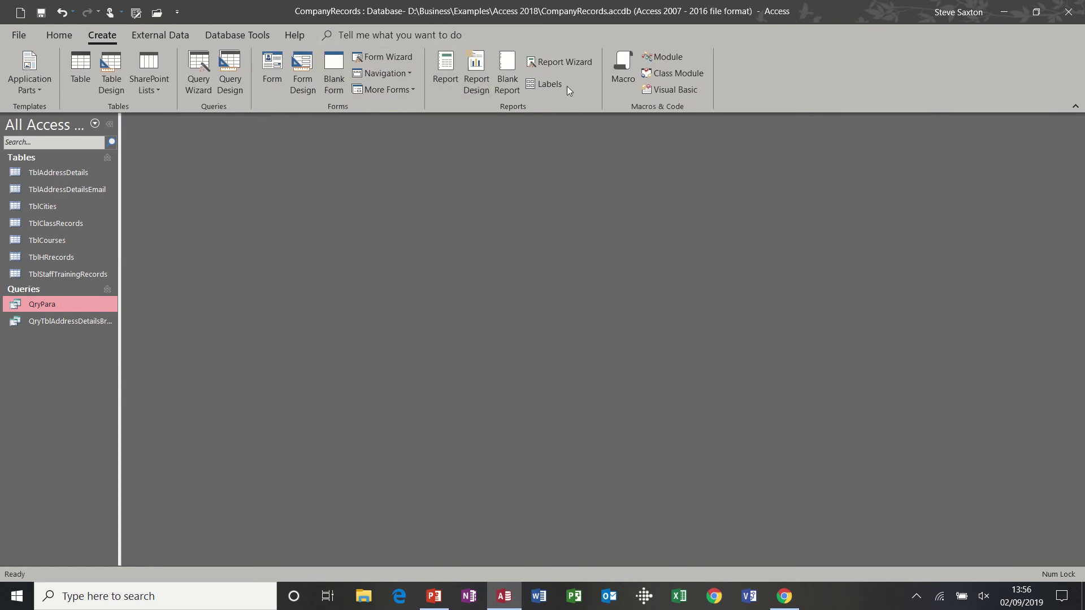
Create a report based on the QryPara query for the city leeds
{"action": "left_click", "coordinate": [445, 69]}
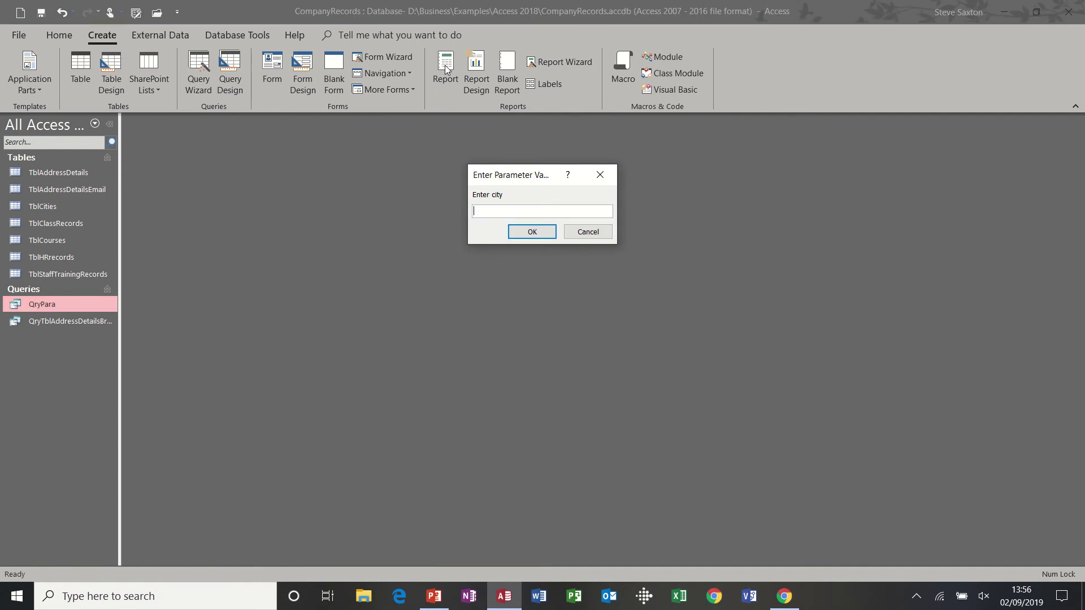
{"action": "type", "text": "leeds"}
{"action": "key", "text": "Return"}
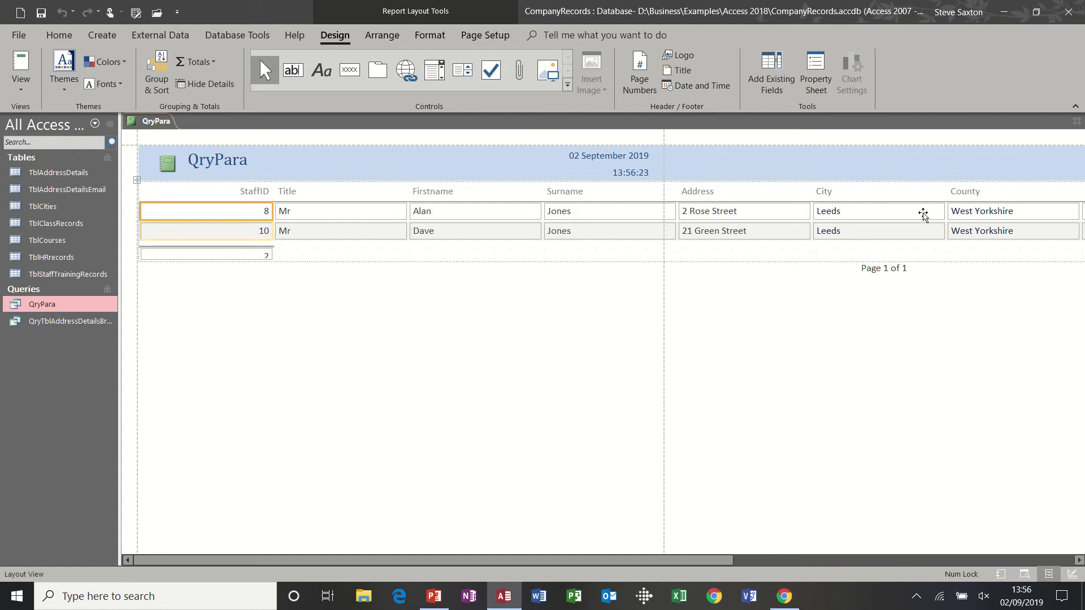
Close the new report and save it as RptQryPara
{"action": "left_click", "coordinate": [1076, 121]}
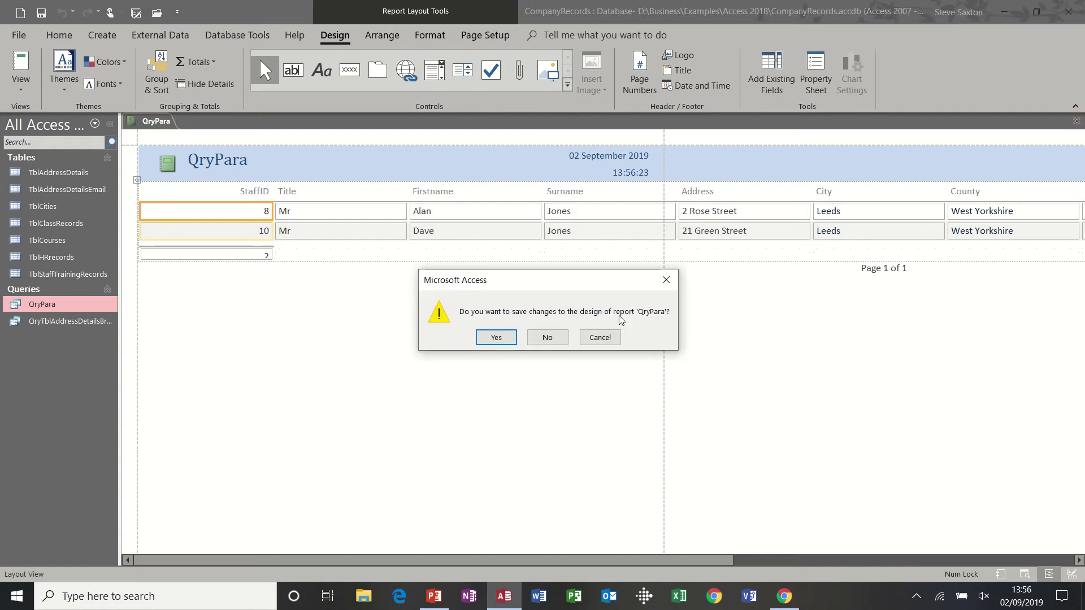
{"action": "left_click", "coordinate": [497, 339]}
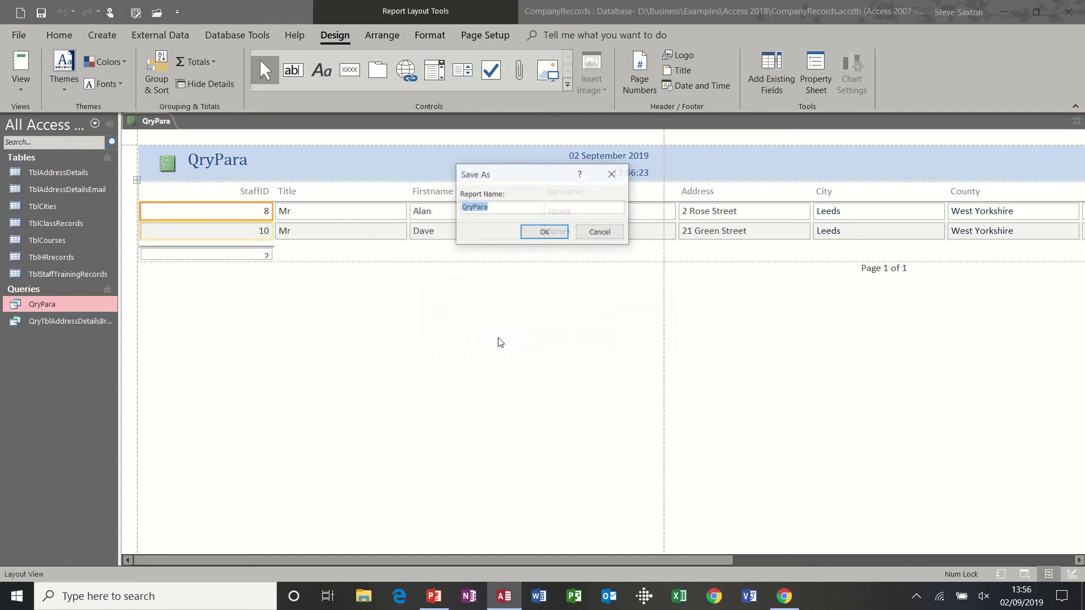
{"action": "left_click", "coordinate": [464, 207]}
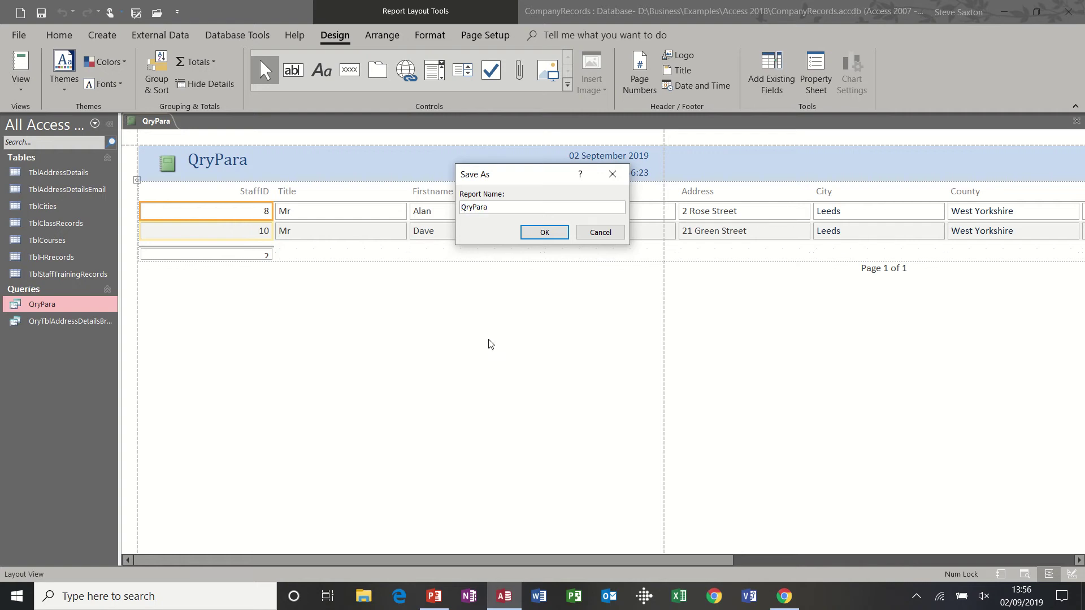
{"action": "type", "text": "Rpt"}
{"action": "left_click", "coordinate": [545, 232]}
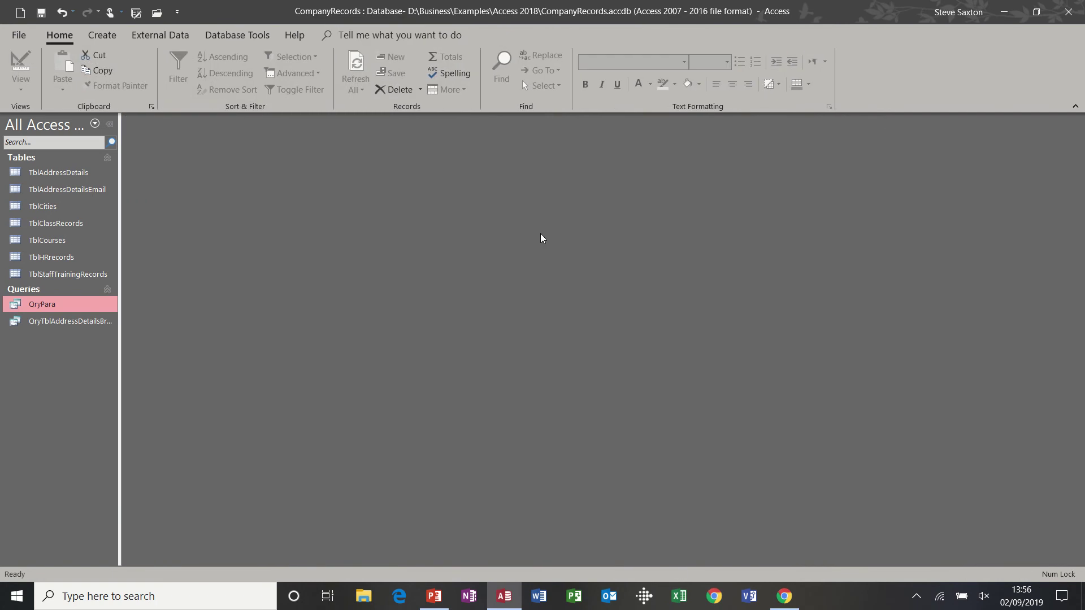
{"action": "left_click", "coordinate": [44, 353]}
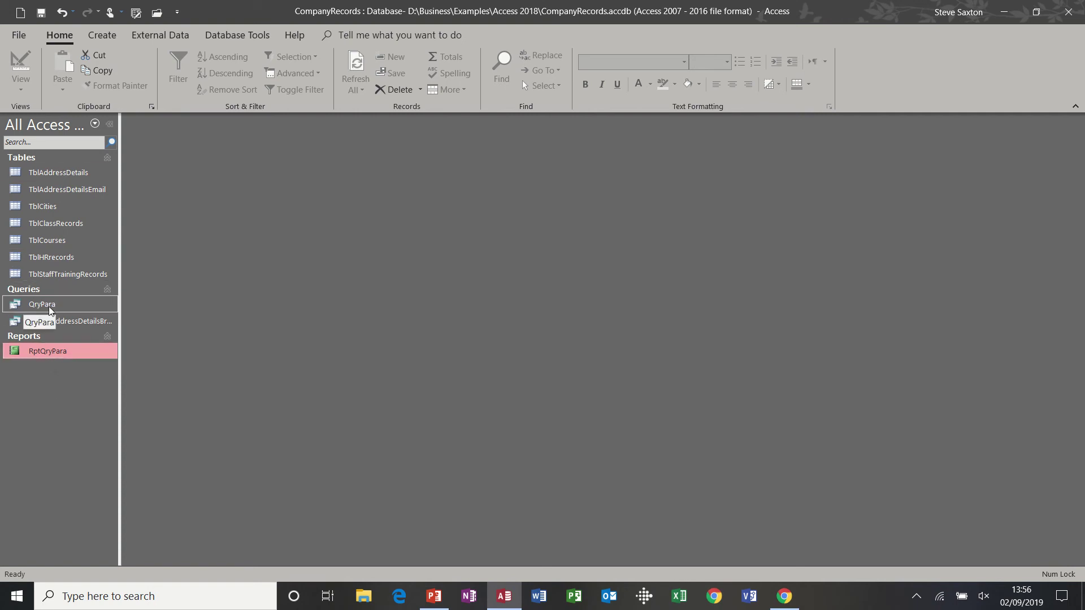
Change the City of the StaffID 2 record in TblAddressDetails to Leeds and close the table
{"action": "left_click", "coordinate": [62, 174]}
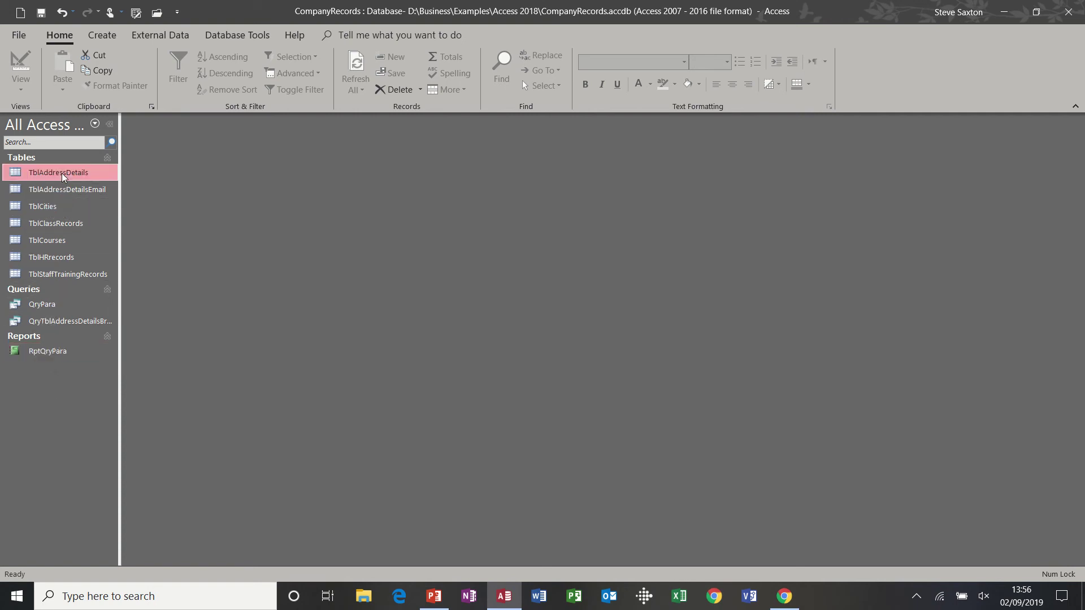
{"action": "double_click", "coordinate": [62, 173]}
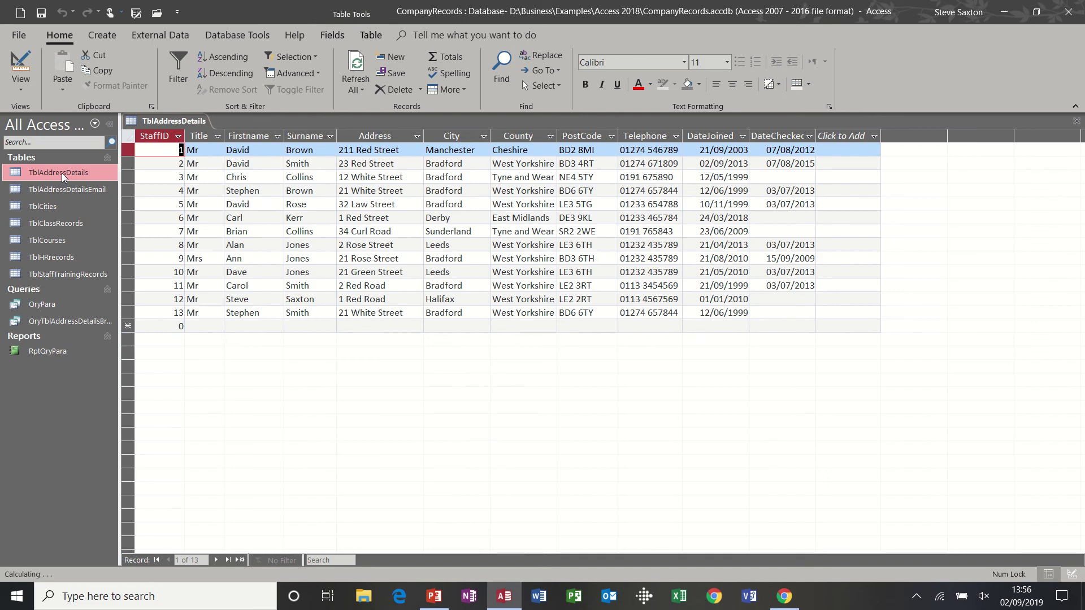
{"action": "left_click", "coordinate": [474, 163]}
{"action": "left_click", "coordinate": [484, 164]}
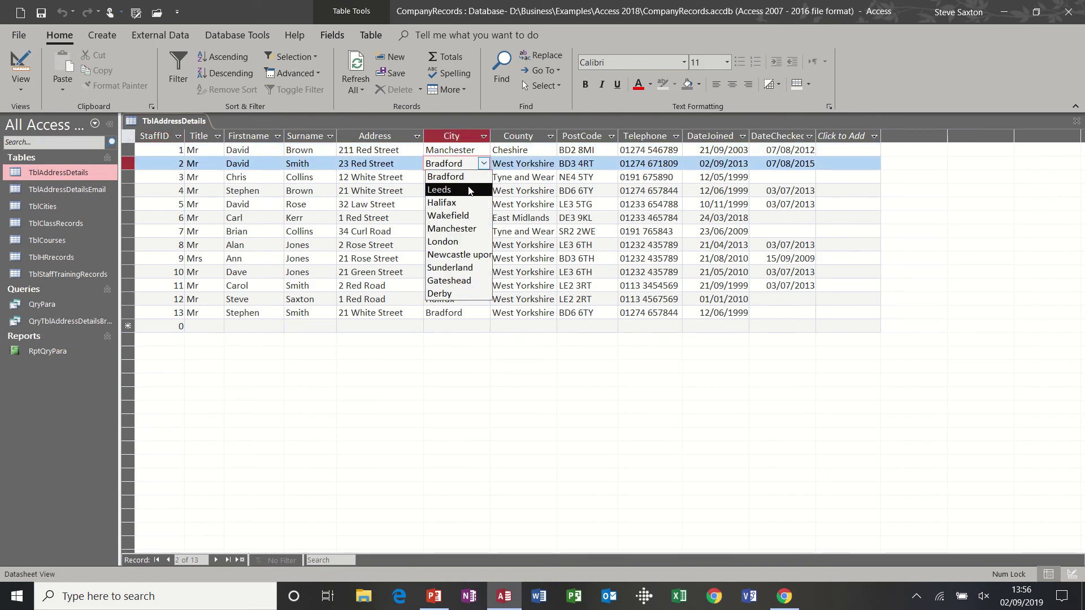
{"action": "left_click", "coordinate": [468, 189]}
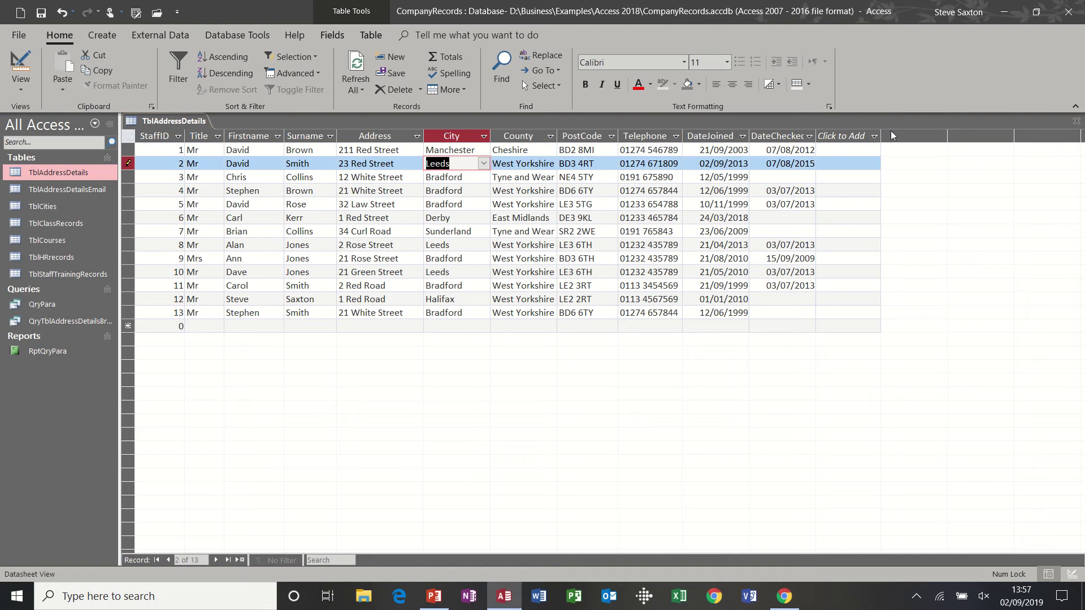
{"action": "left_click", "coordinate": [1077, 121]}
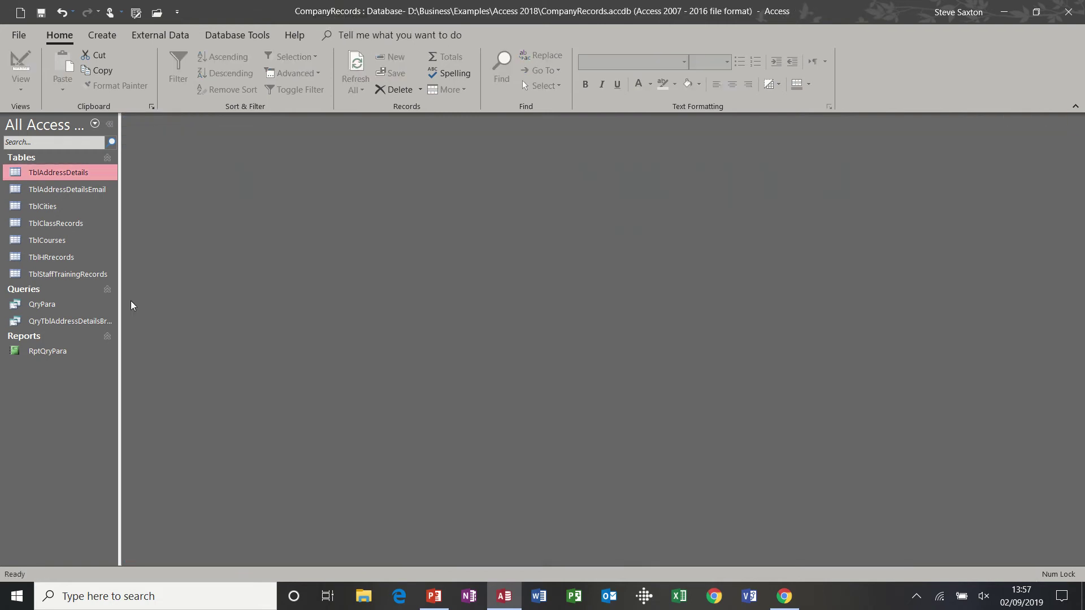
Run the RptQryPara report for the city leeds and close it after viewing
{"action": "double_click", "coordinate": [38, 352]}
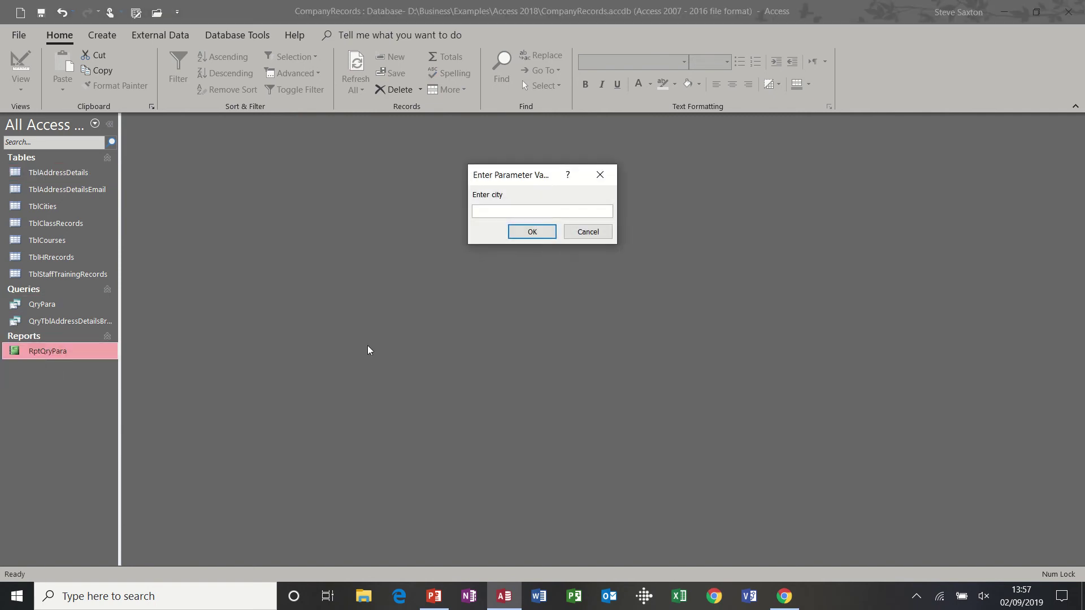
{"action": "type", "text": "leeds"}
{"action": "key", "text": "Return"}
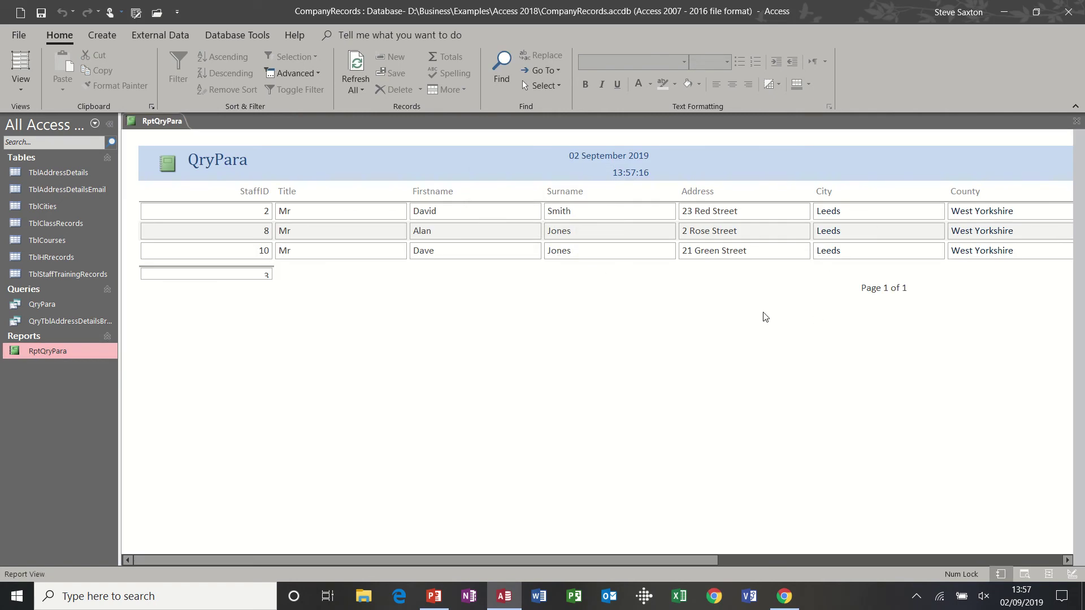
{"action": "left_click", "coordinate": [1077, 123]}
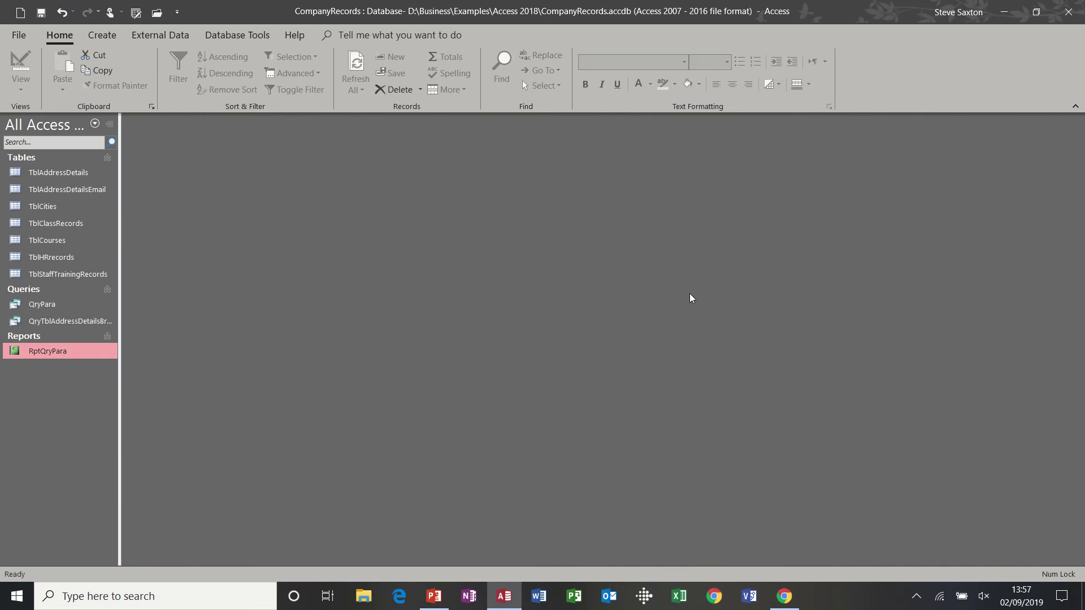
Open the QryPara query in Design view
{"action": "left_click", "coordinate": [60, 306]}
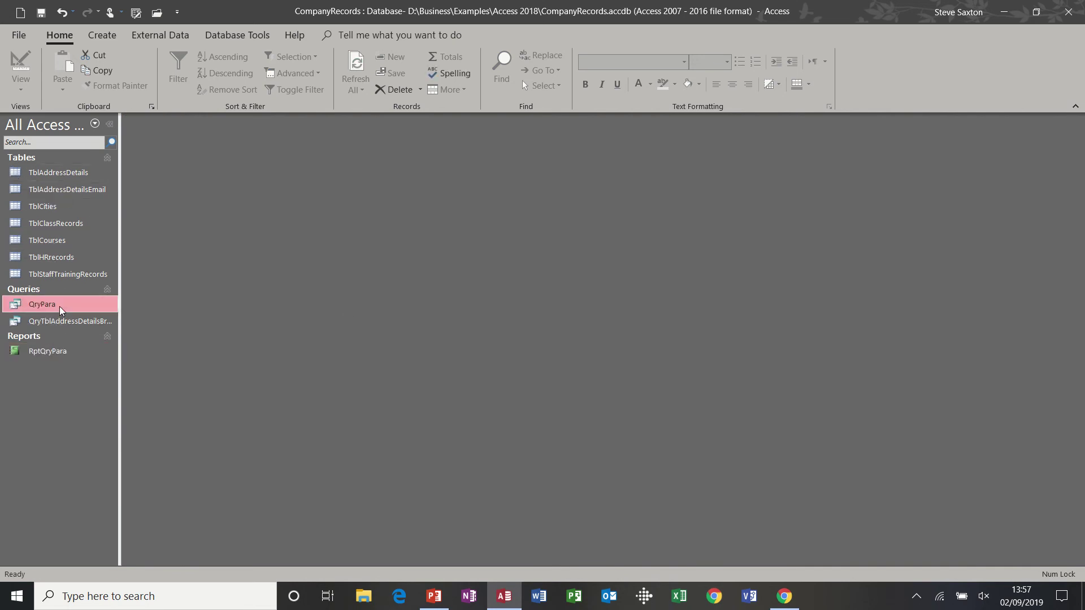
{"action": "right_click", "coordinate": [59, 306]}
{"action": "left_click", "coordinate": [82, 336]}
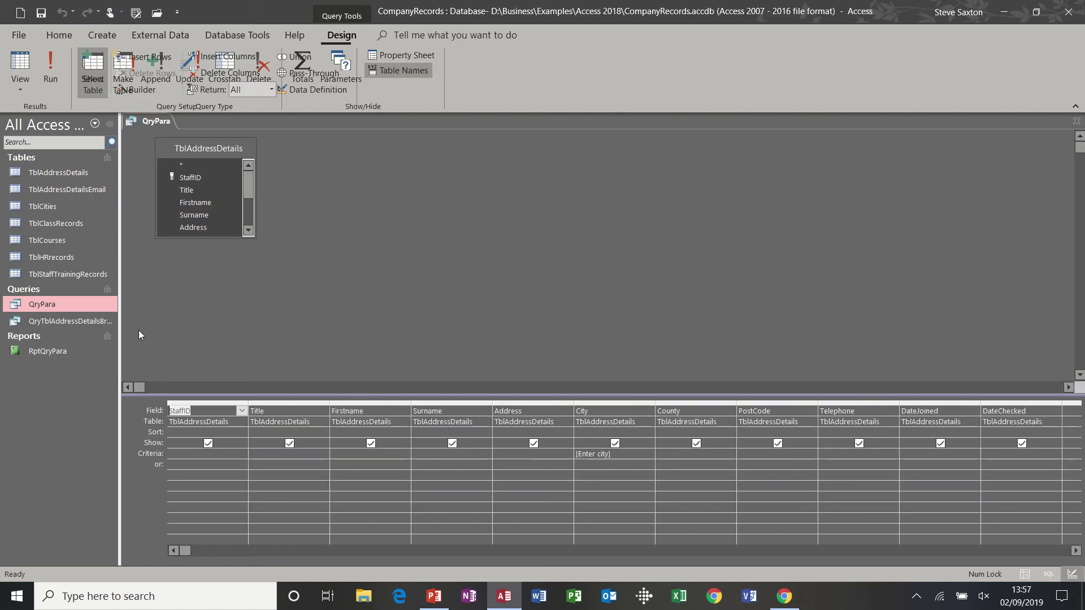
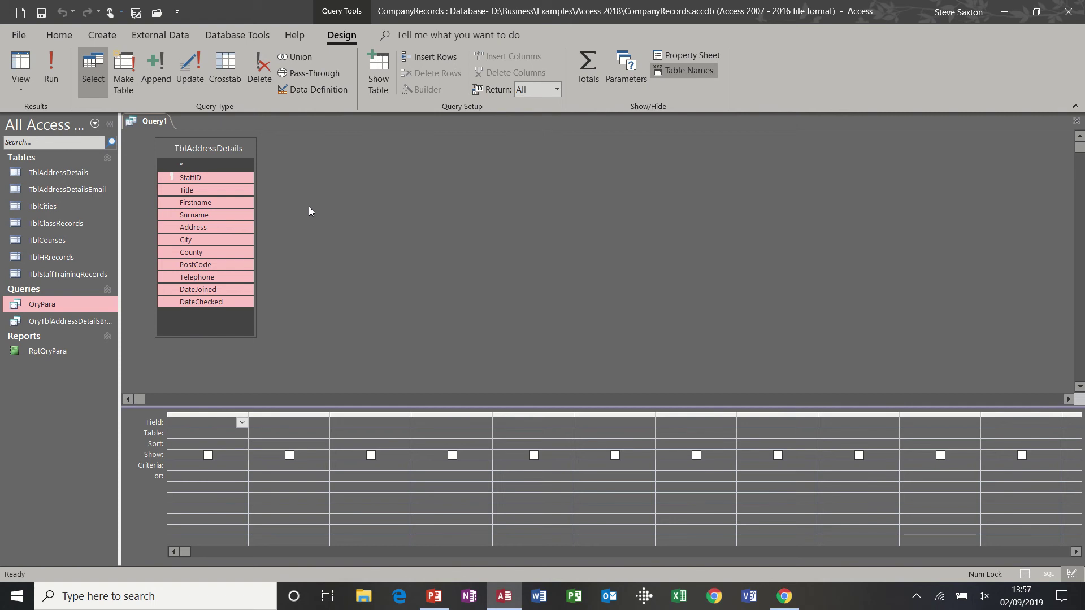
Add the StaffID, Title, Firstname and Surname fields to the new query's grid and delete all four columns again
{"action": "left_click", "coordinate": [309, 206]}
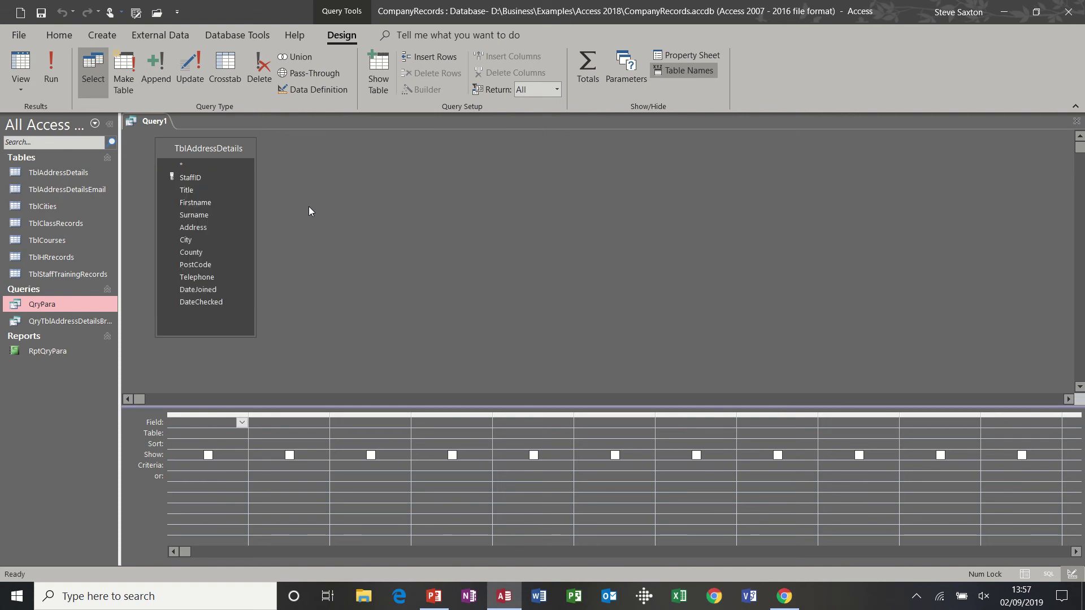
{"action": "double_click", "coordinate": [208, 178]}
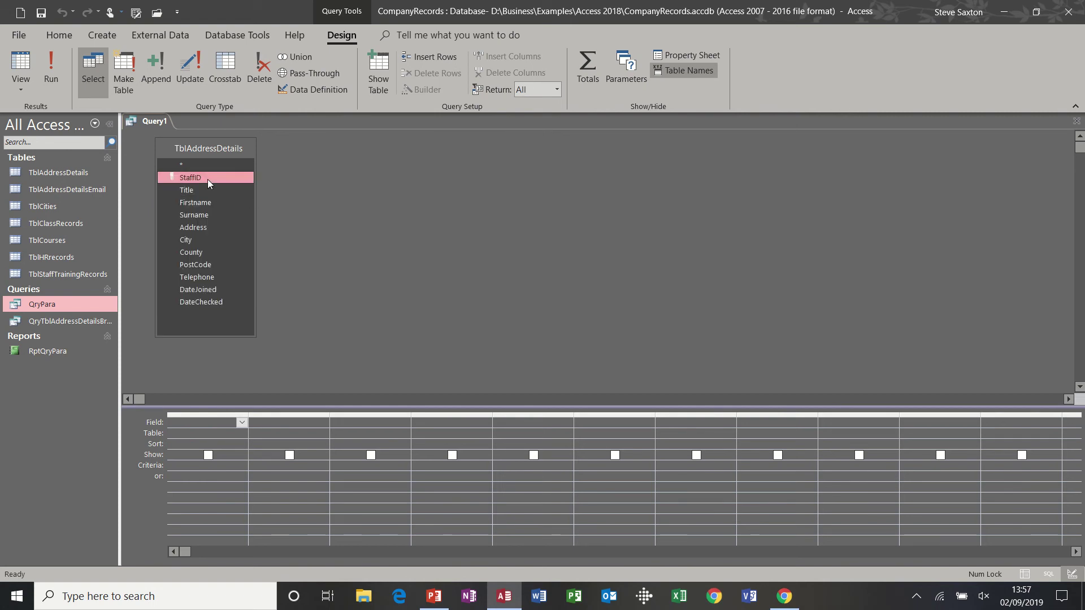
{"action": "double_click", "coordinate": [206, 190]}
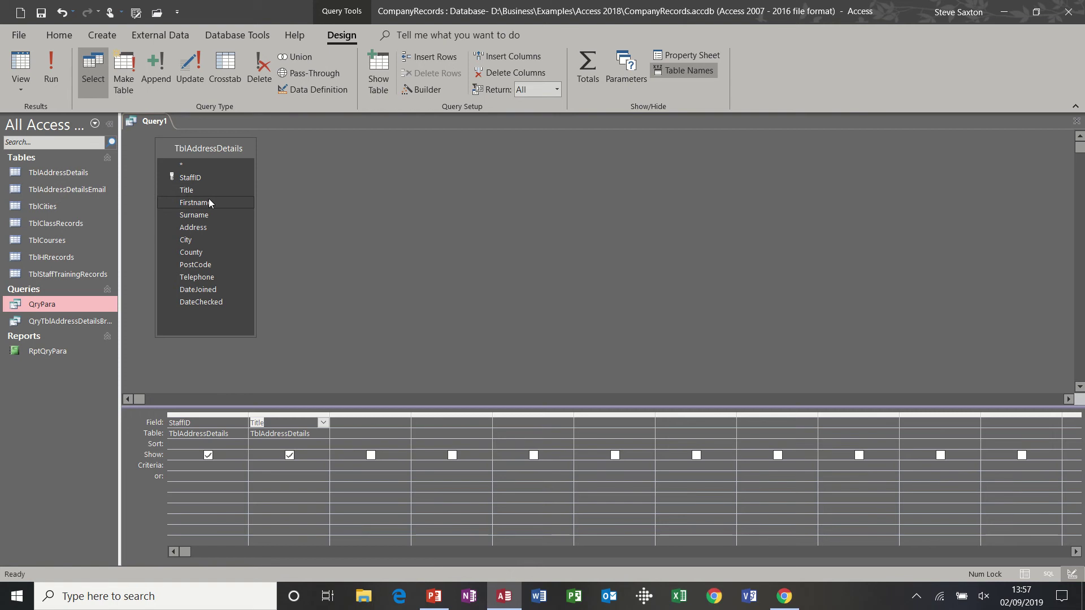
{"action": "left_click_drag", "start_coordinate": [203, 204], "coordinate": [363, 422]}
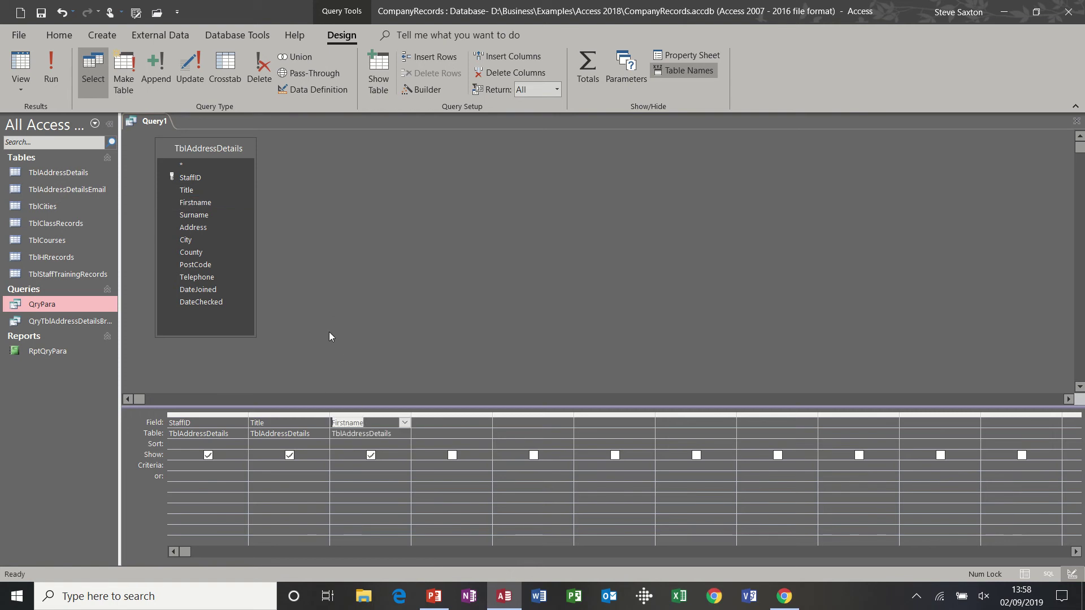
{"action": "left_click", "coordinate": [439, 424]}
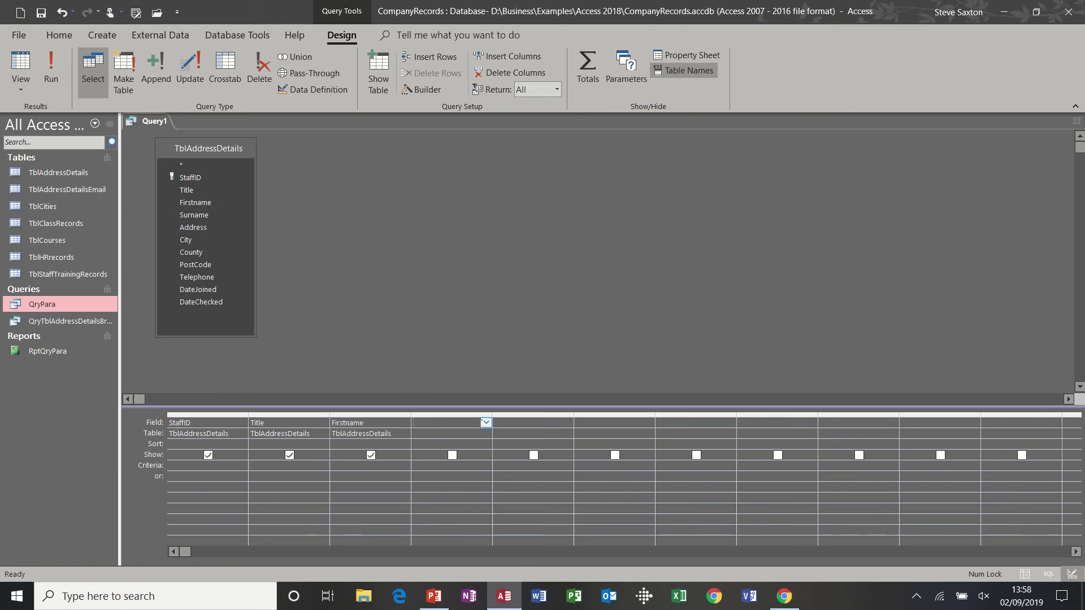
{"action": "left_click", "coordinate": [486, 423]}
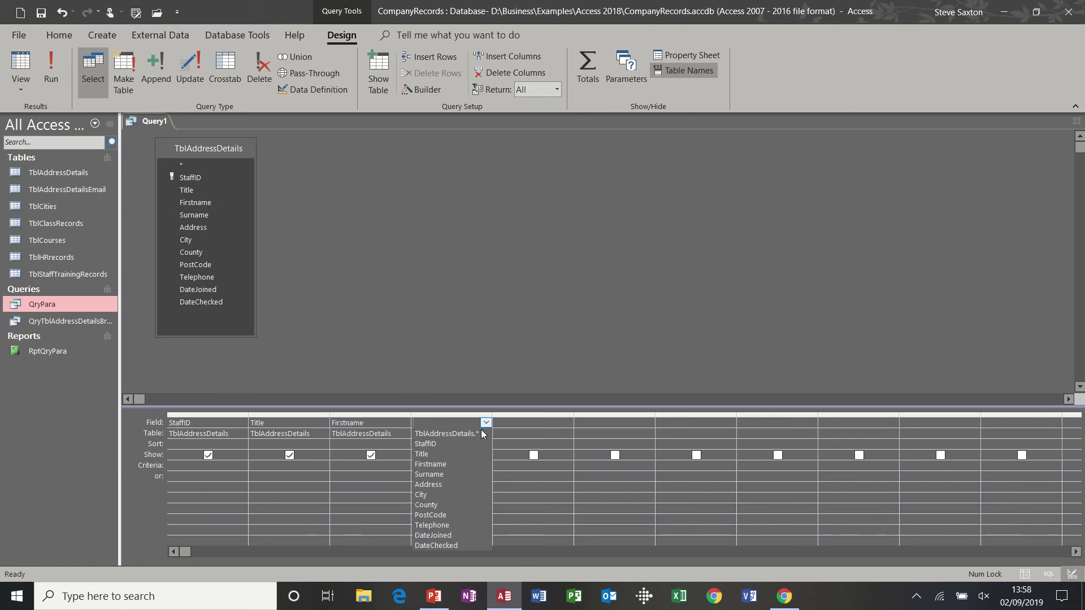
{"action": "left_click", "coordinate": [467, 474]}
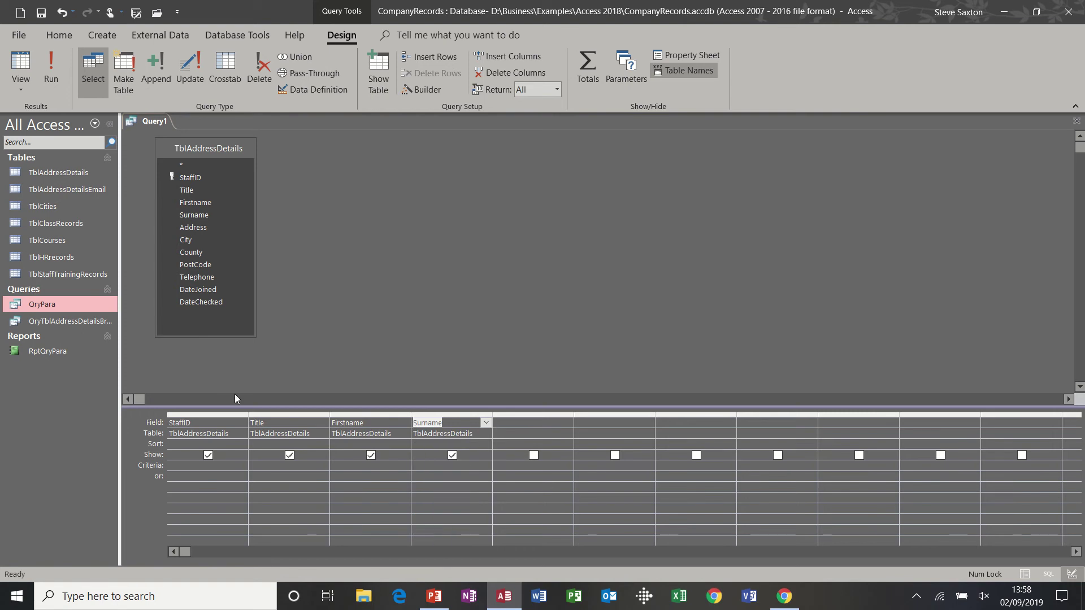
{"action": "left_click_drag", "start_coordinate": [208, 414], "coordinate": [415, 419]}
{"action": "key", "text": "Delete"}
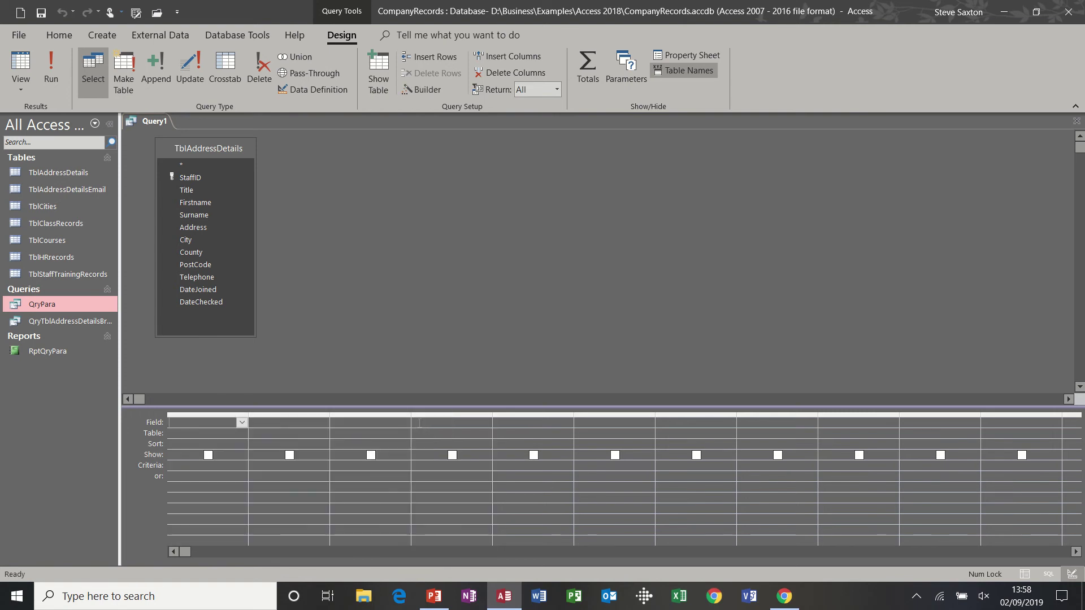
Add all fields to the query with the single entry TblAddressDetails.* and run it, returning to the design
{"action": "left_click", "coordinate": [191, 165]}
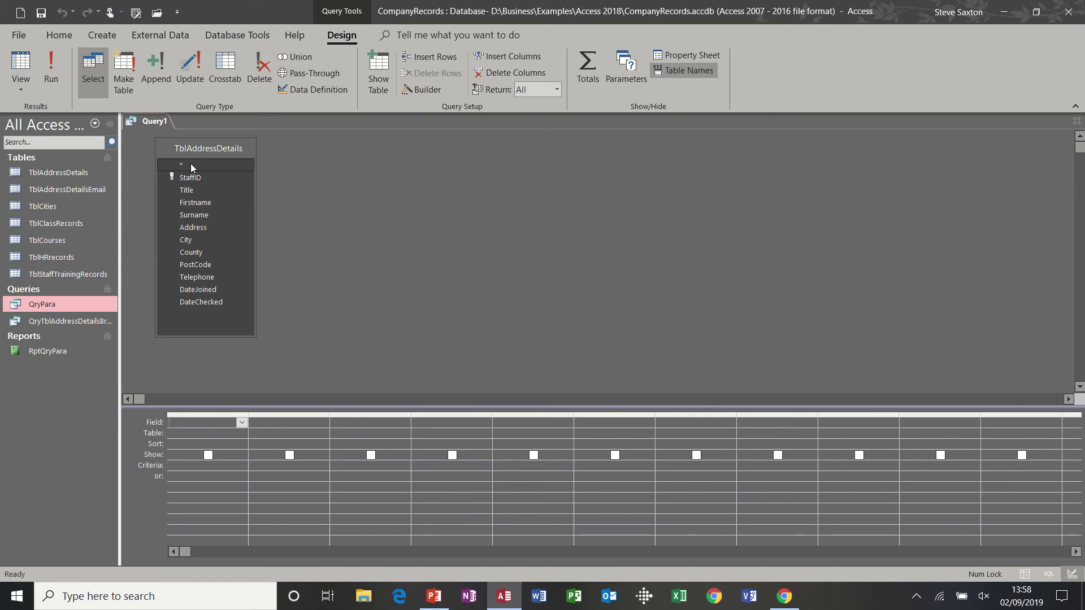
{"action": "double_click", "coordinate": [191, 164]}
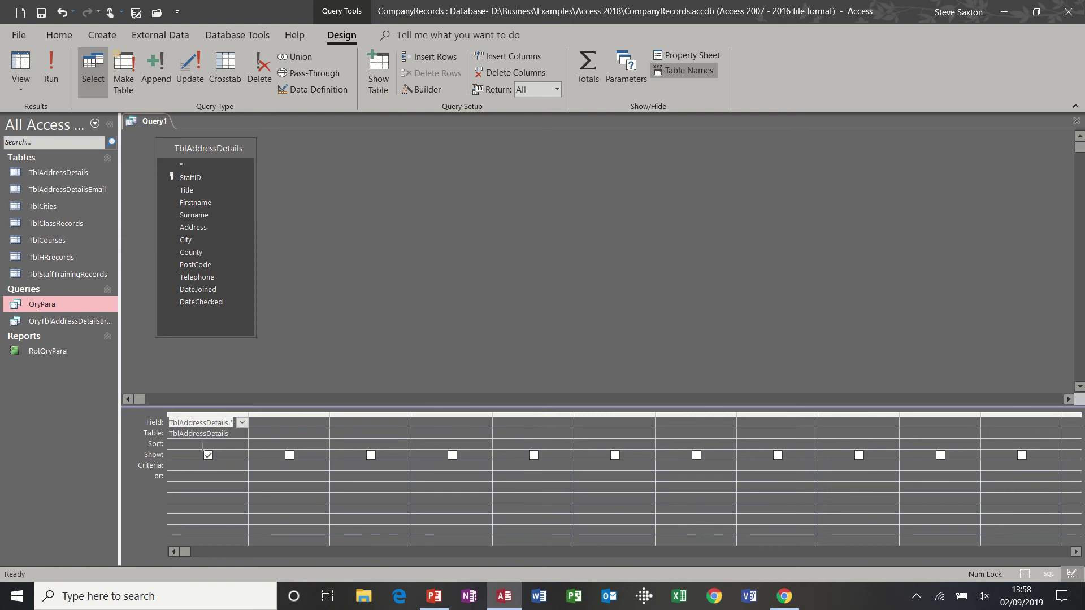
{"action": "left_click", "coordinate": [52, 73]}
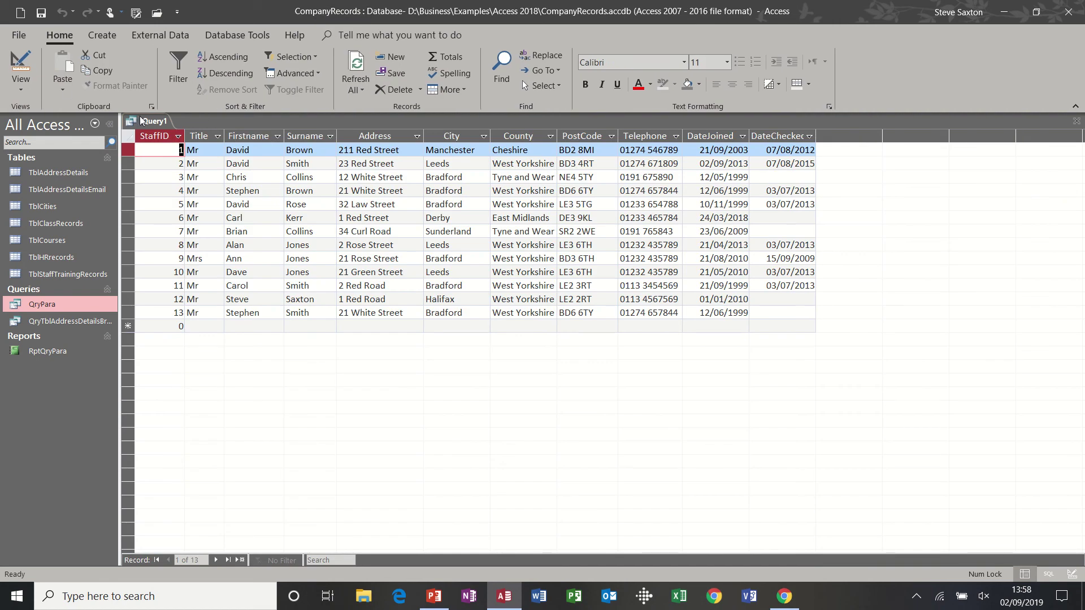
{"action": "left_click", "coordinate": [21, 60]}
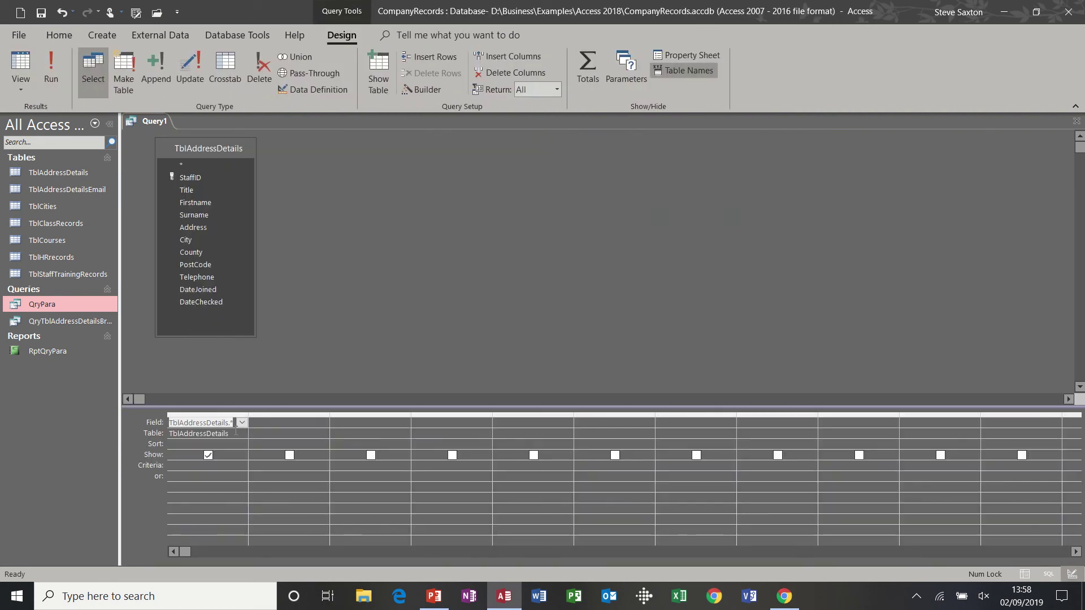
Add City as a separate field beside TblAddressDetails.* and set its criterion to leeds
{"action": "left_click", "coordinate": [273, 427]}
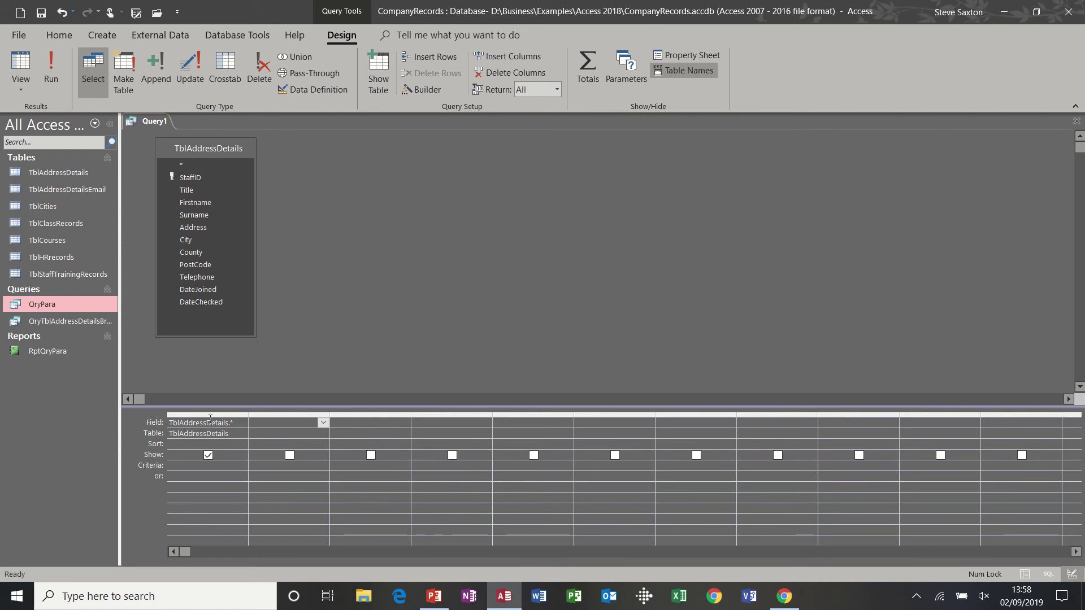
{"action": "double_click", "coordinate": [191, 239]}
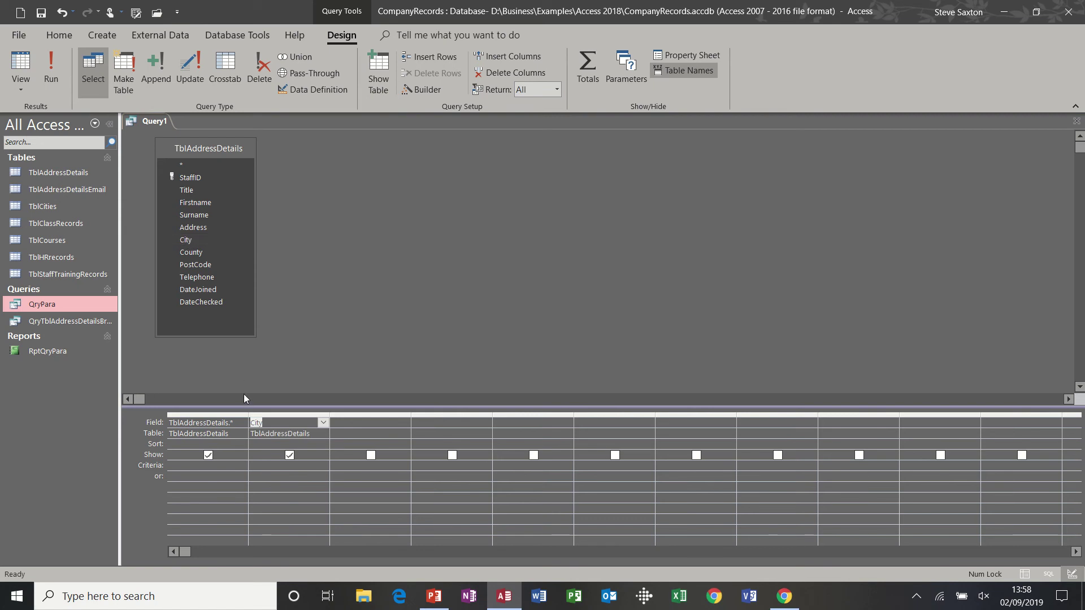
{"action": "left_click", "coordinate": [275, 466]}
{"action": "type", "text": "leeds"}
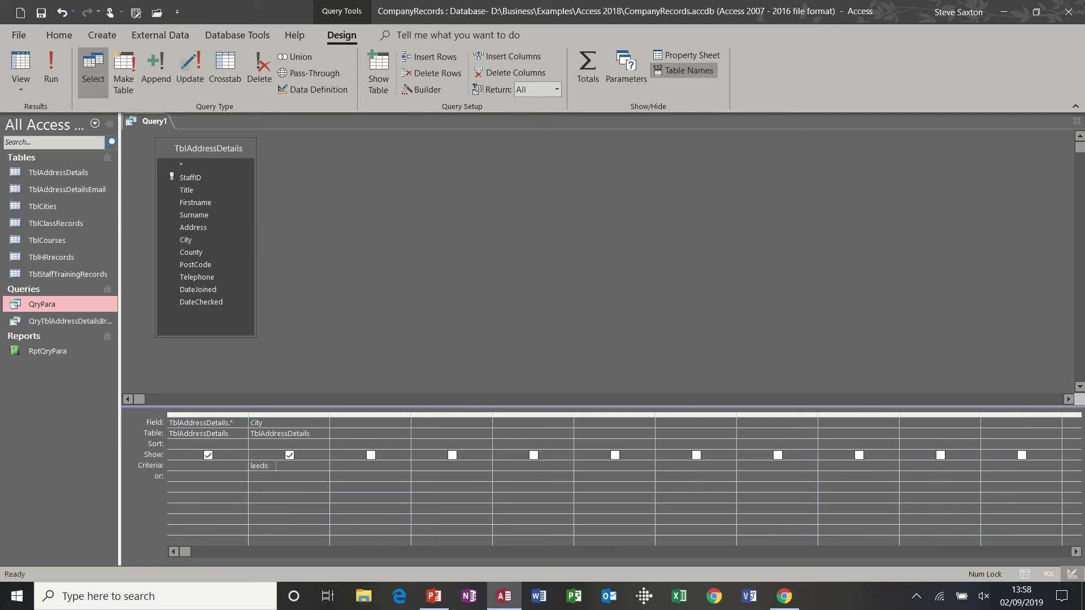
Run the query with the leeds criterion and return to its design
{"action": "left_click", "coordinate": [275, 477]}
{"action": "left_click", "coordinate": [50, 68]}
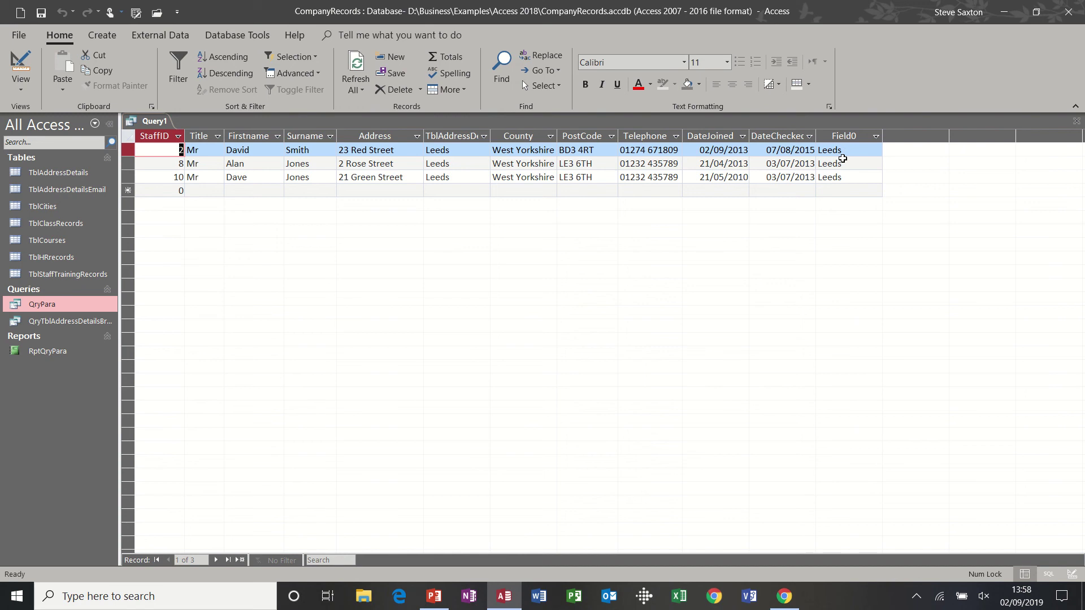
{"action": "left_click", "coordinate": [21, 65]}
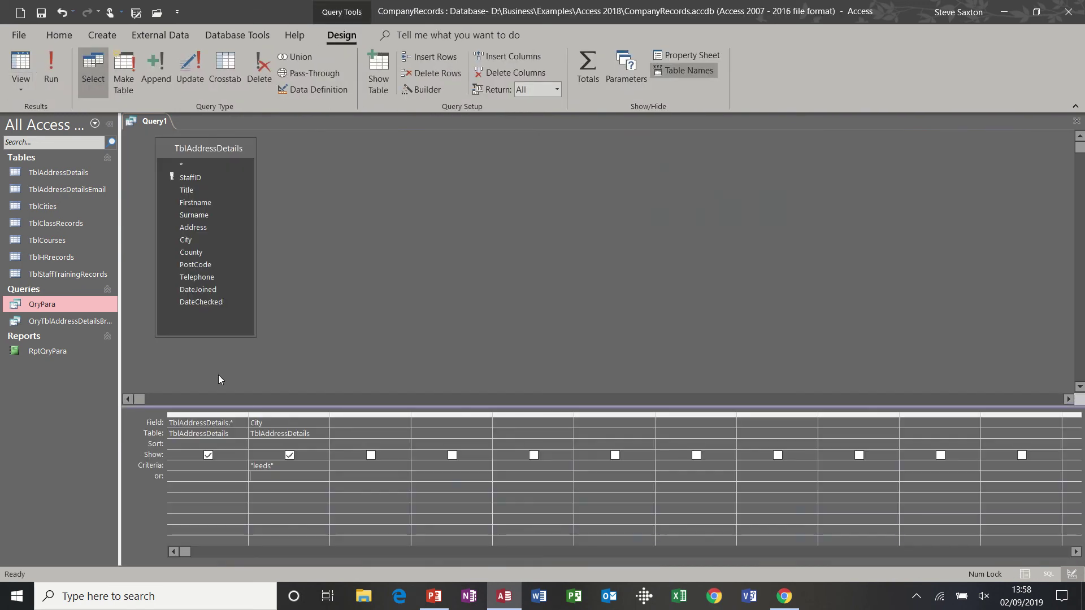
Hide the separate City column from the query output, run the query and return to its design
{"action": "left_click", "coordinate": [289, 455]}
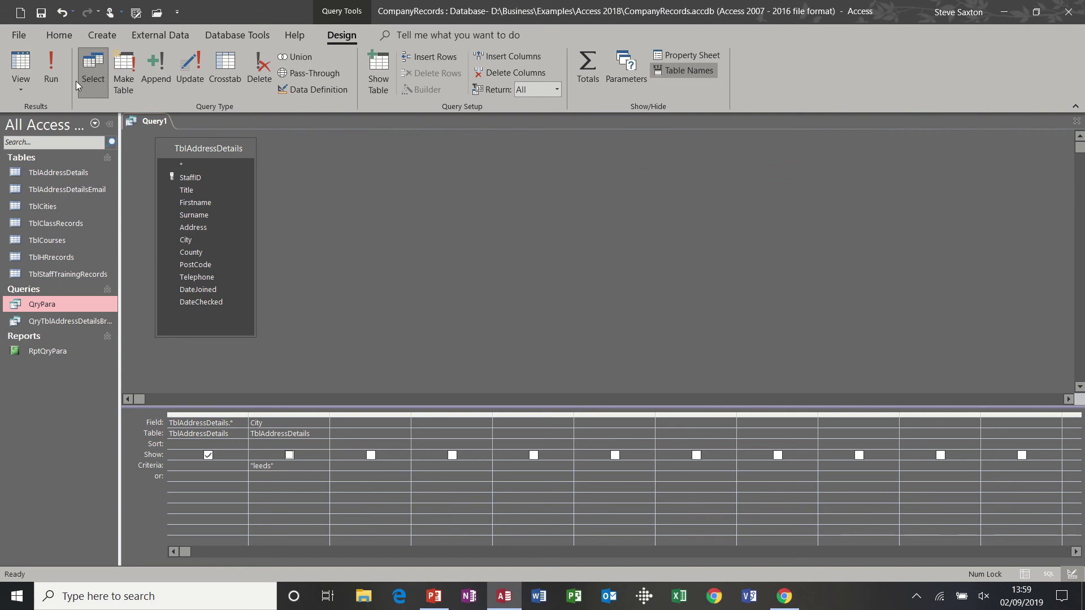
{"action": "left_click", "coordinate": [52, 64]}
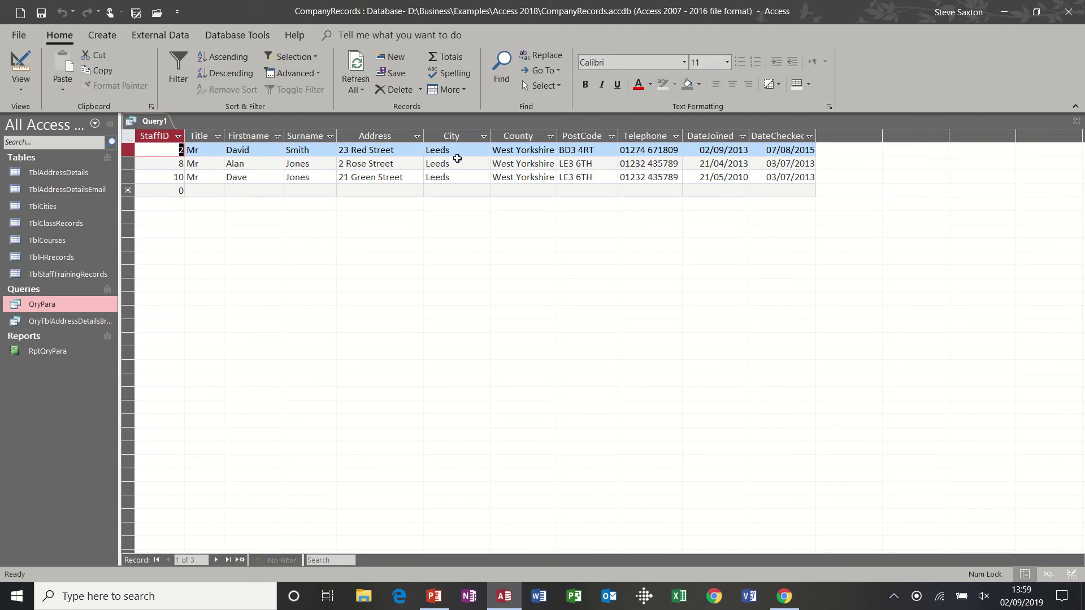
{"action": "left_click", "coordinate": [22, 67]}
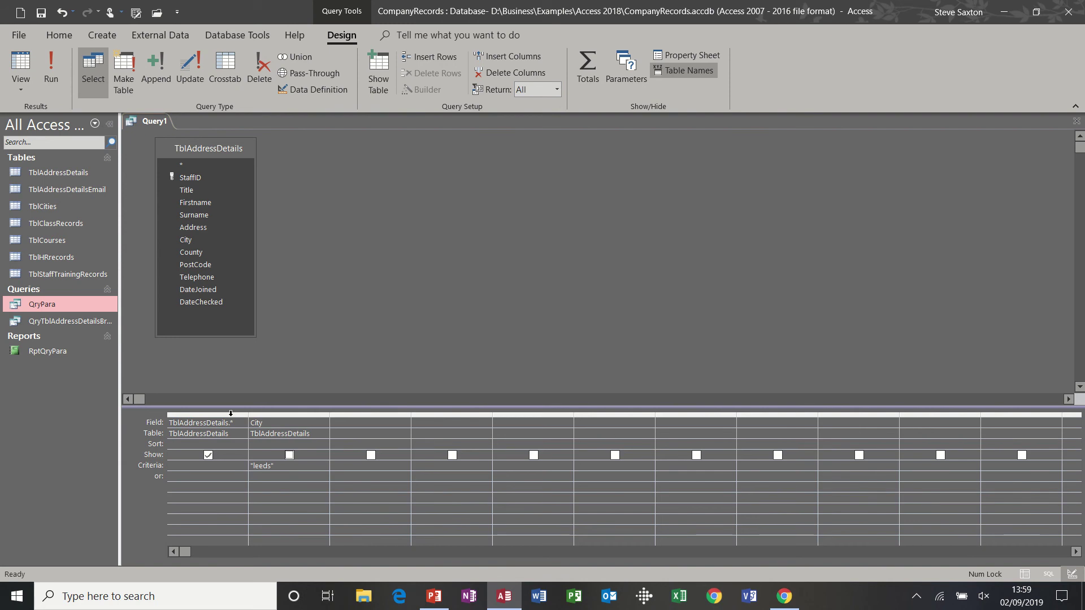
Clear both columns from the query grid and add every TblAddressDetails field as its own column
{"action": "left_click_drag", "start_coordinate": [232, 416], "coordinate": [286, 416]}
{"action": "key", "text": "Delete"}
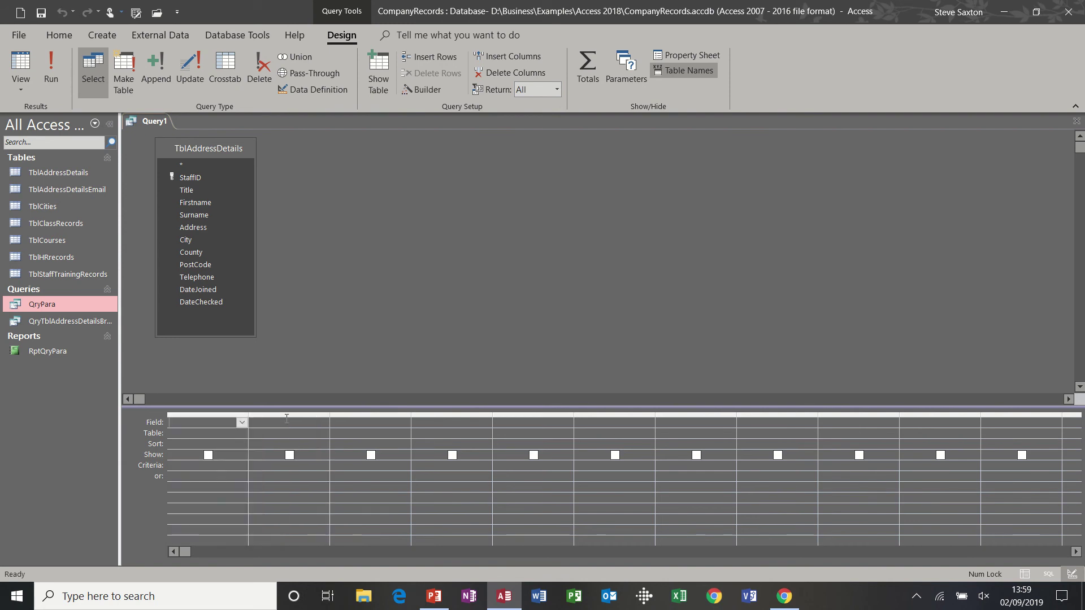
{"action": "double_click", "coordinate": [209, 150]}
{"action": "left_click_drag", "start_coordinate": [206, 177], "coordinate": [199, 422]}
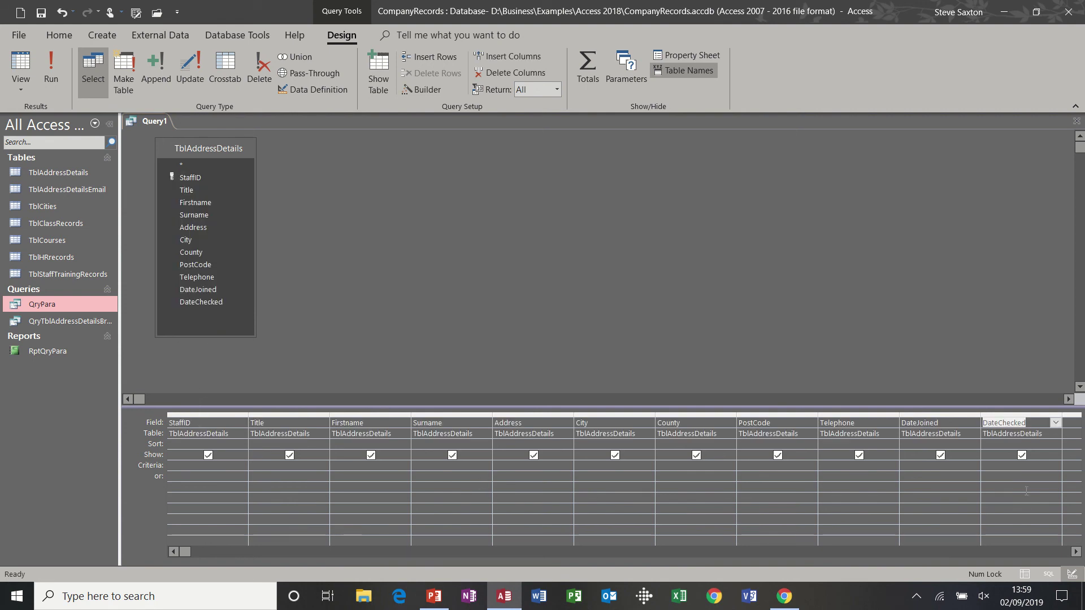
Set the DateJoined criterion to between [enter the first date] and [ enter the second date], using the Zoom box
{"action": "left_click", "coordinate": [920, 466]}
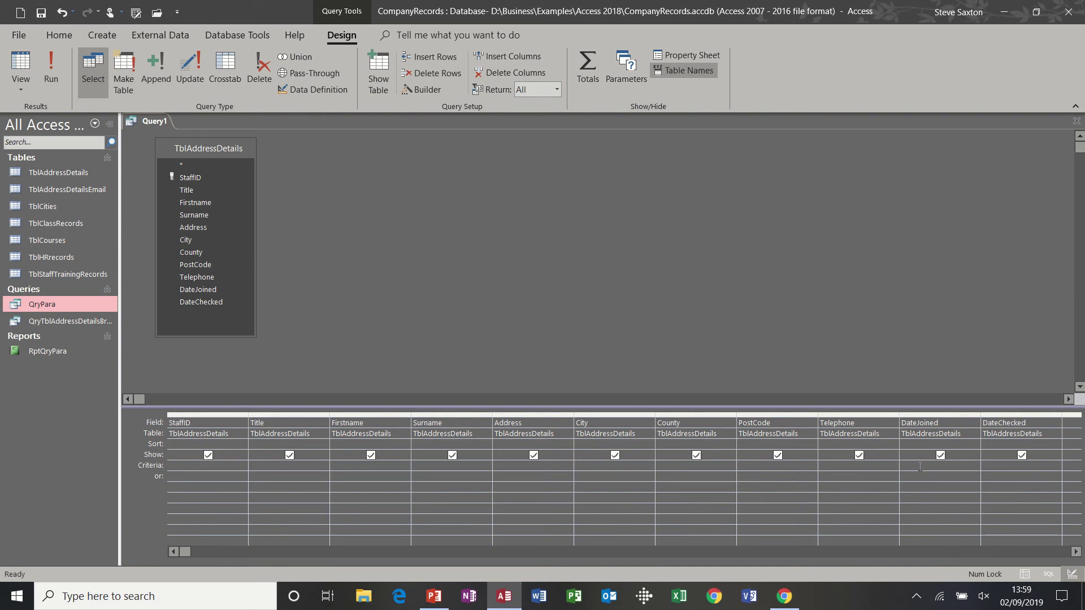
{"action": "key", "text": "shift+F2"}
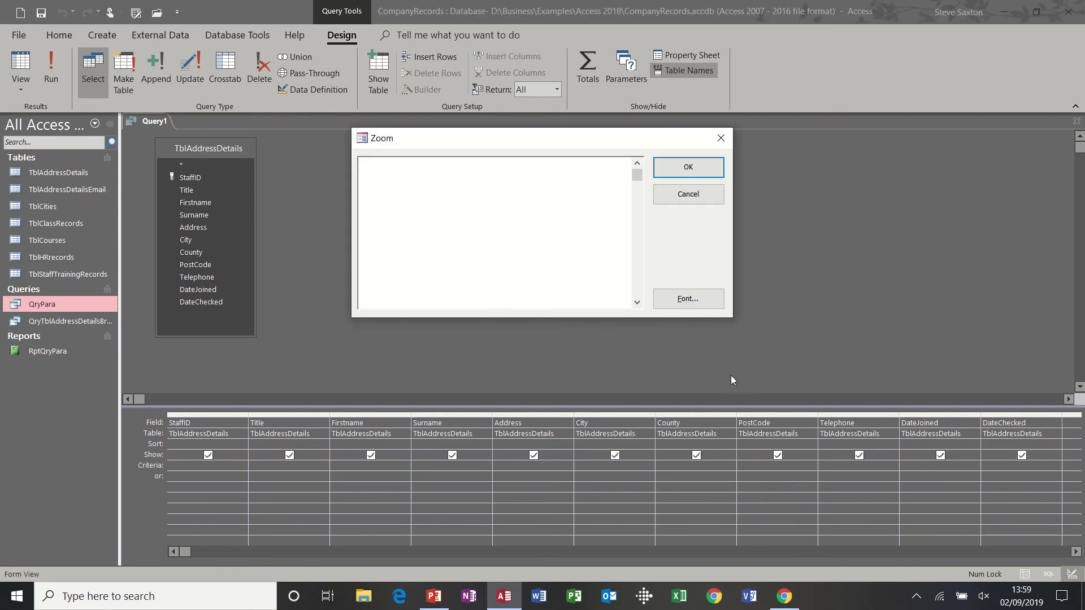
{"action": "type", "text": "between [en"}
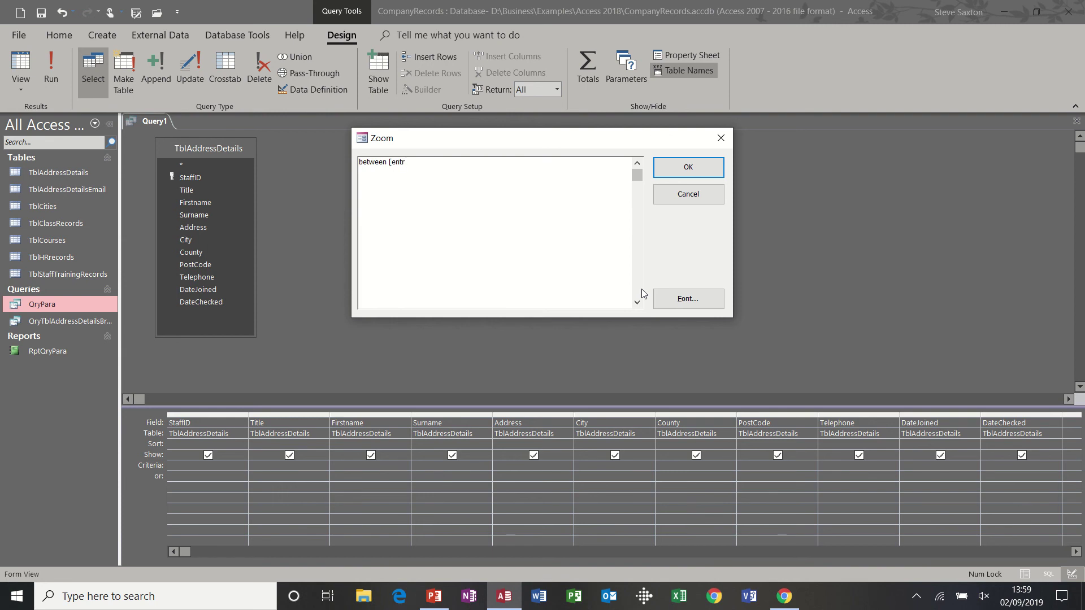
{"action": "type", "text": "ter the first date] and [ enetrr the"}
{"action": "key", "text": "BackSpace"}
{"action": "key", "text": "BackSpace"}
{"action": "key", "text": "BackSpace"}
{"action": "key", "text": "BackSpace"}
{"action": "key", "text": "BackSpace"}
{"action": "key", "text": "BackSpace"}
{"action": "key", "text": "BackSpace"}
{"action": "key", "text": "BackSpace"}
{"action": "type", "text": "ter the second date"}
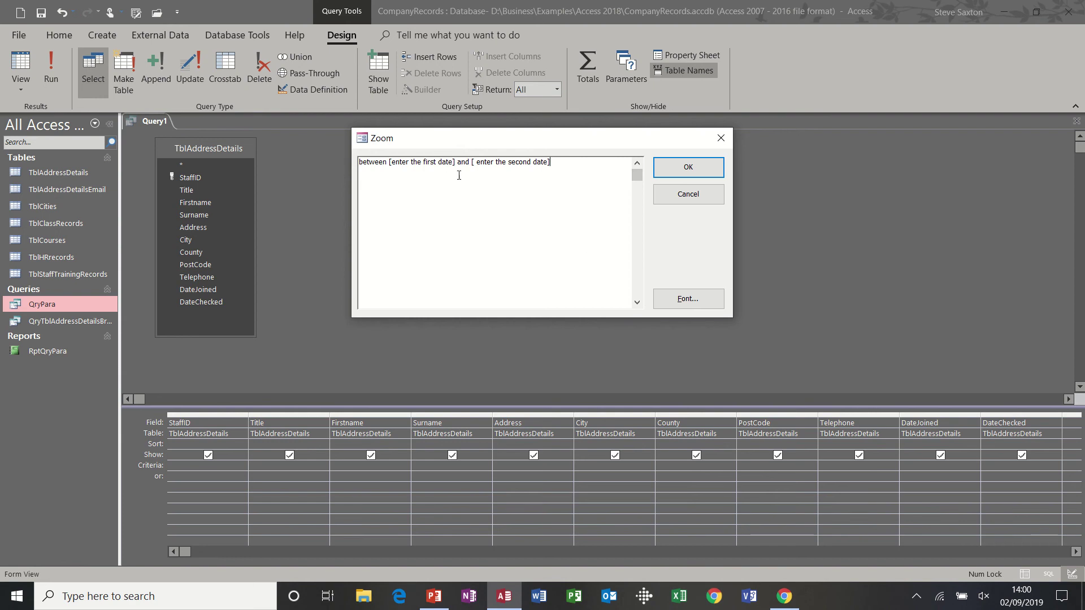
{"action": "left_click", "coordinate": [686, 168]}
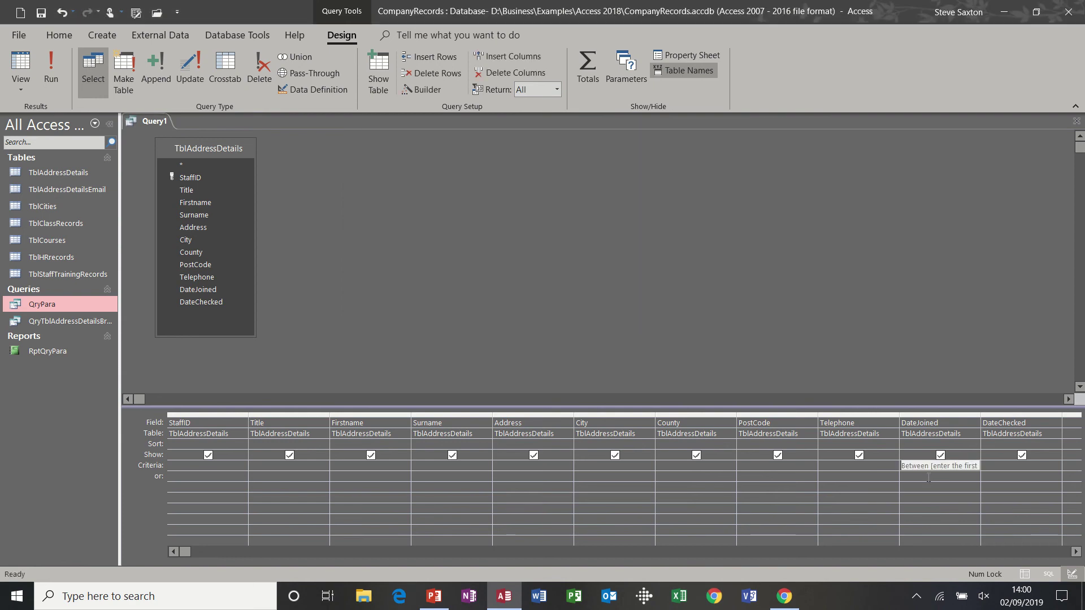
{"action": "left_click", "coordinate": [947, 480]}
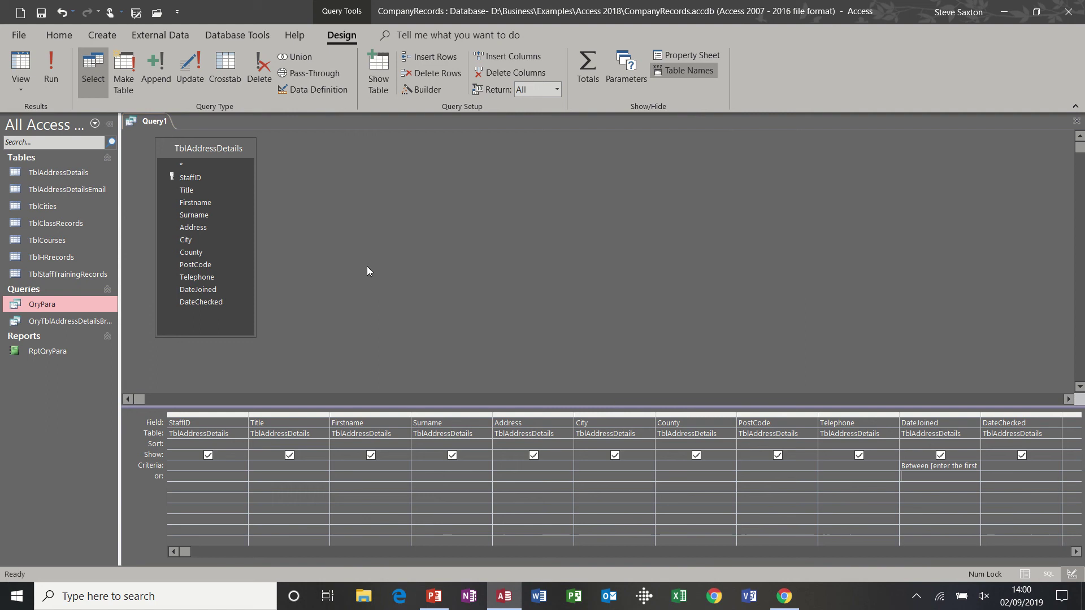
Run the query with 1/1/10 as the first date and 1/1/19 as the second date
{"action": "left_click", "coordinate": [51, 66]}
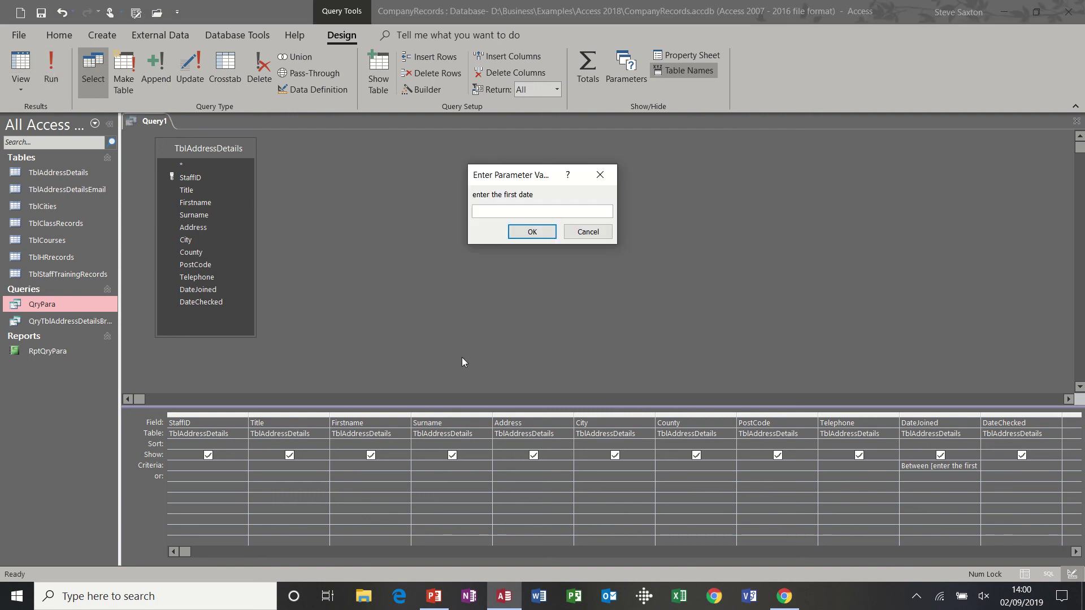
{"action": "type", "text": "1/1/10"}
{"action": "key", "text": "Return"}
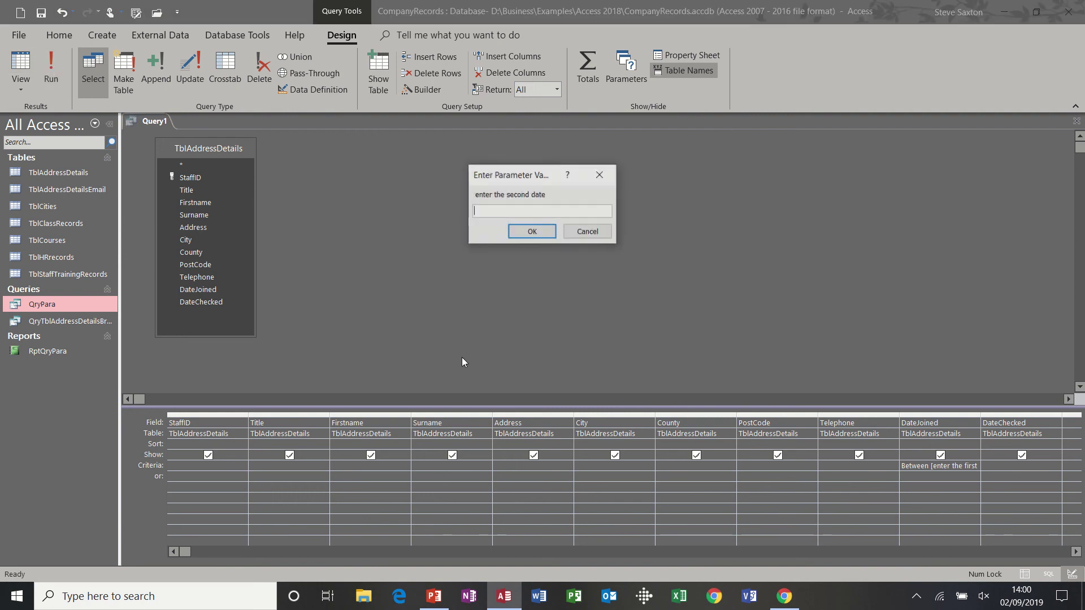
{"action": "type", "text": "1/1/19"}
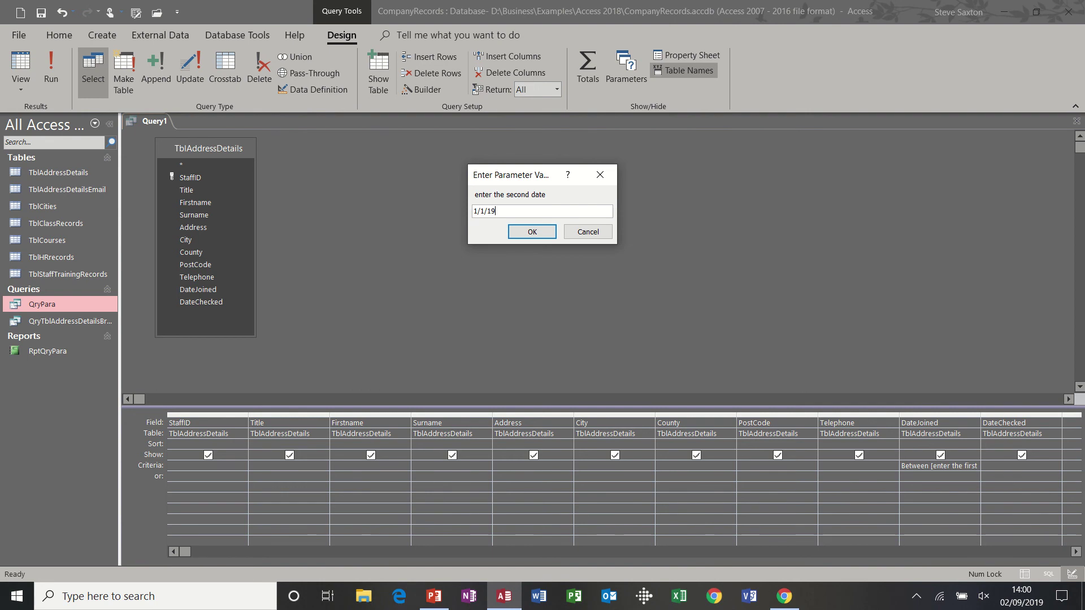
{"action": "key", "text": "Return"}
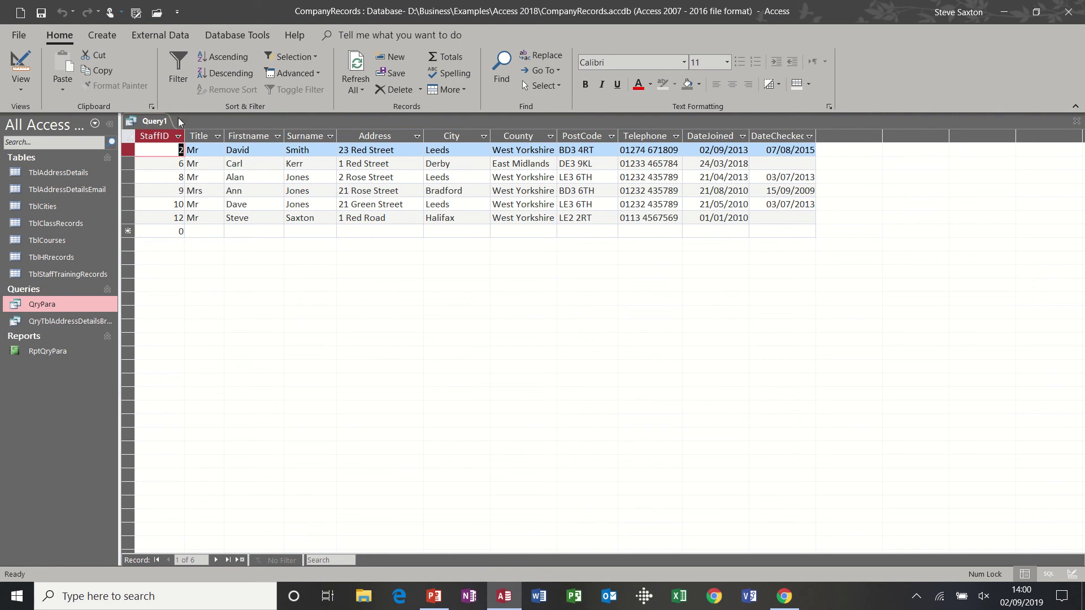
Save the query as qryPara1 and close it
{"action": "left_click", "coordinate": [40, 12]}
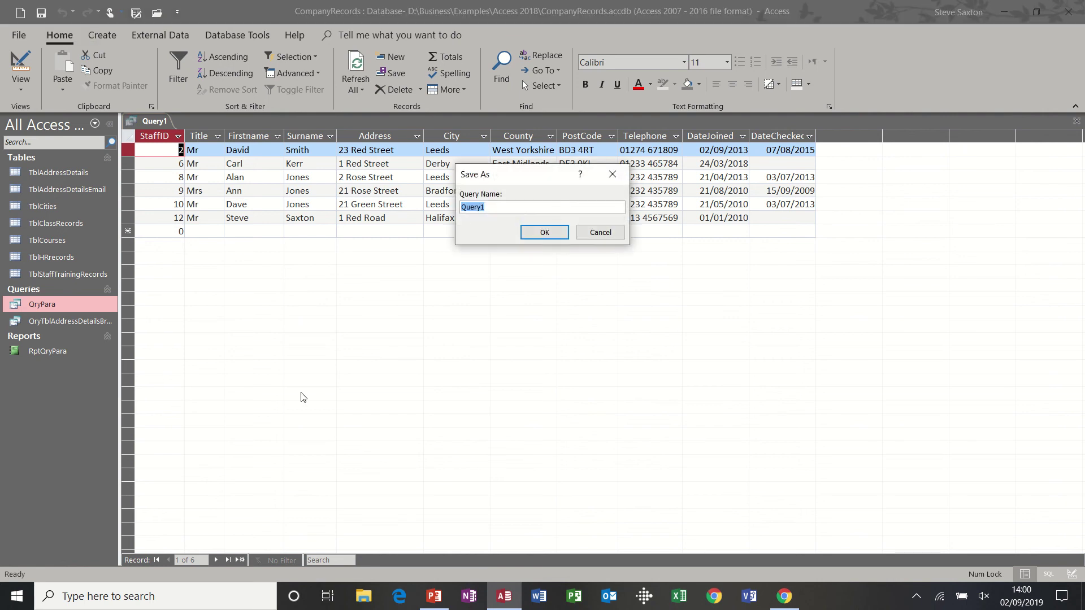
{"action": "type", "text": "qryPara1"}
{"action": "left_click", "coordinate": [543, 232]}
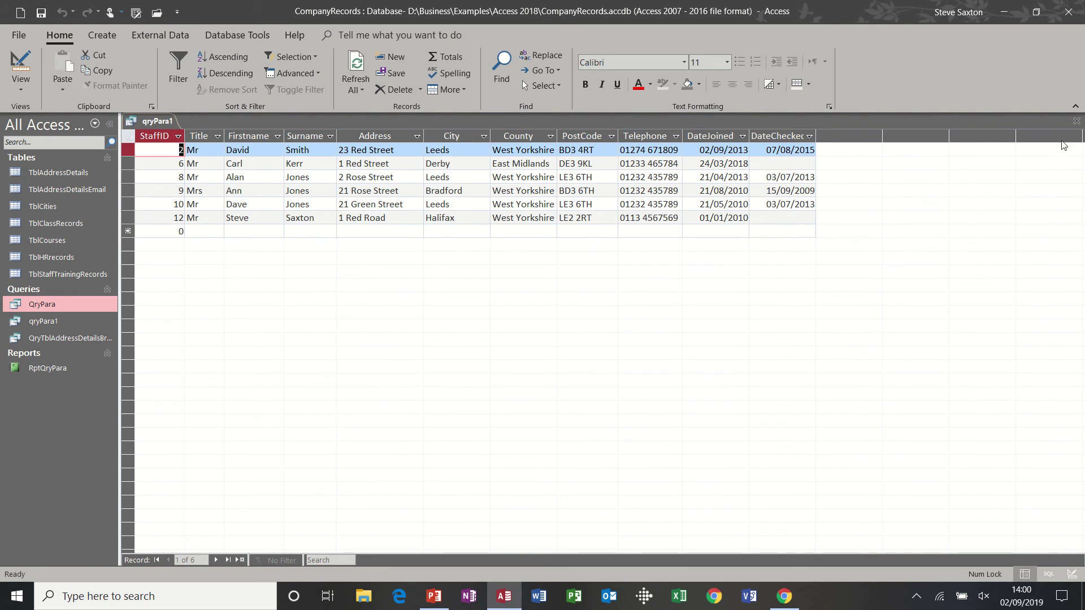
{"action": "left_click", "coordinate": [1077, 122]}
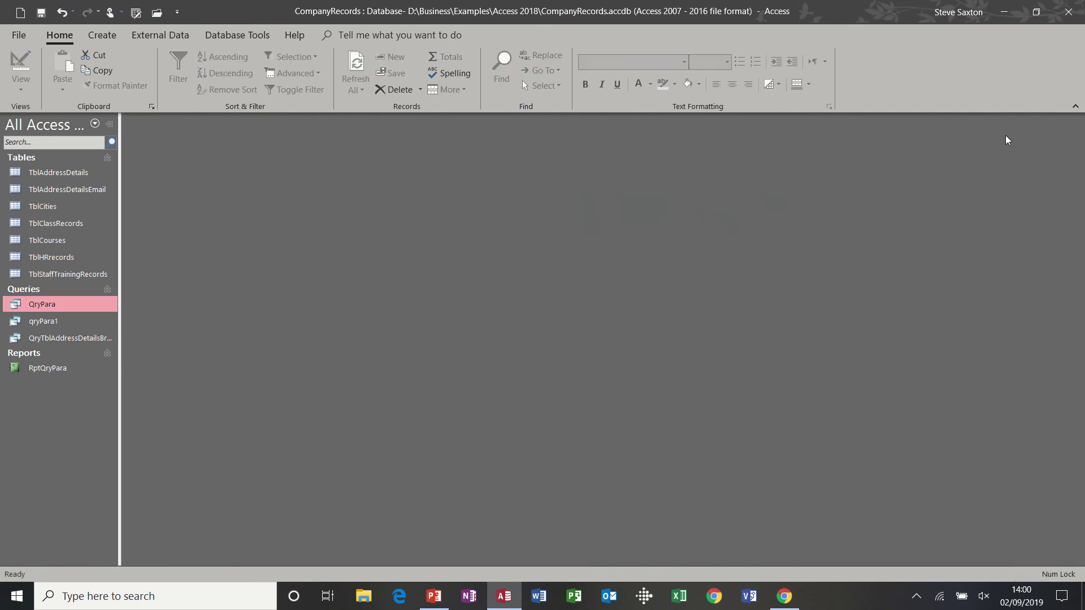
Change the DateJoined year to 2010 for StaffID 1 in TblAddressDetails and close the table
{"action": "double_click", "coordinate": [58, 174]}
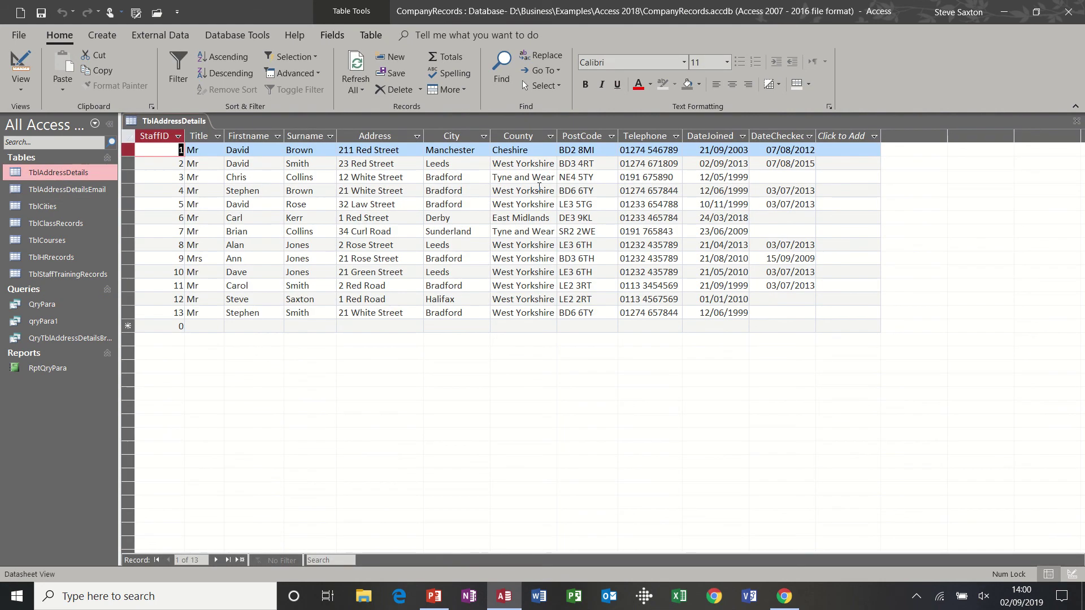
{"action": "left_click_drag", "start_coordinate": [738, 150], "coordinate": [747, 150]}
{"action": "type", "text": "10"}
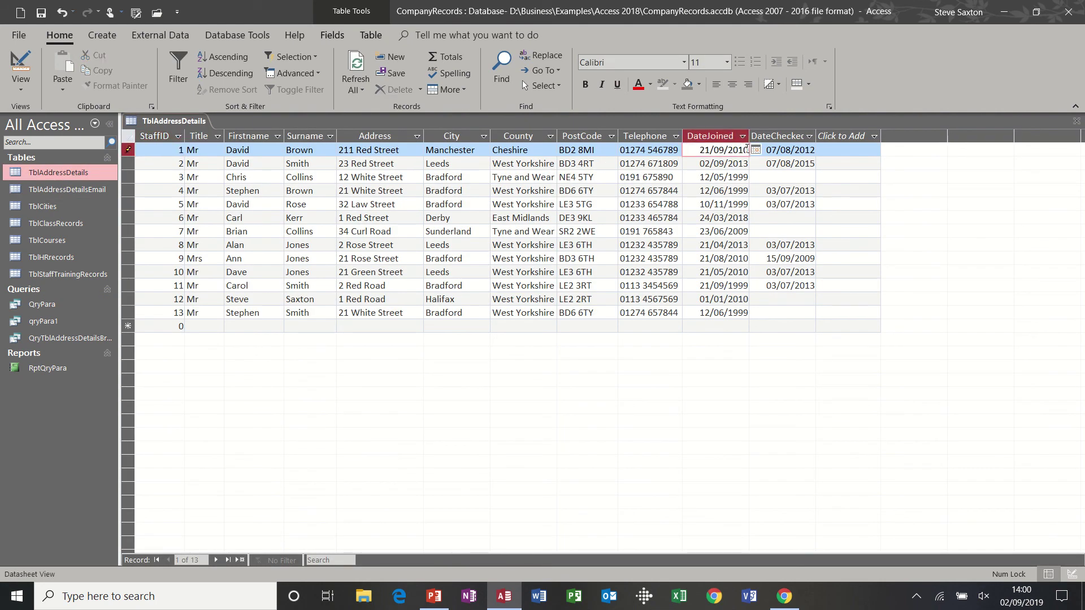
{"action": "left_click", "coordinate": [724, 163]}
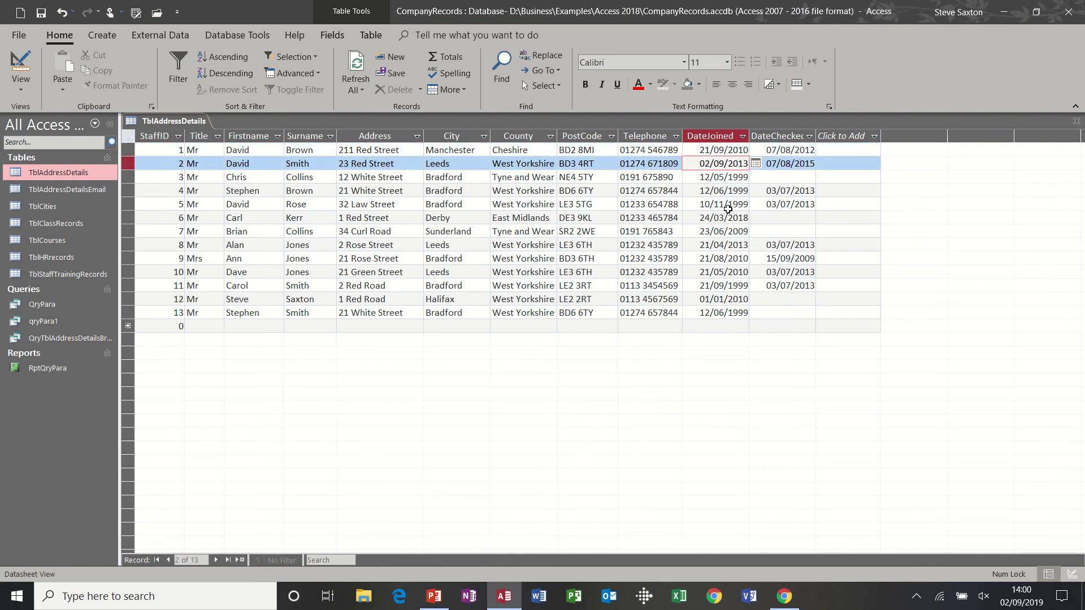
{"action": "left_click", "coordinate": [1076, 121]}
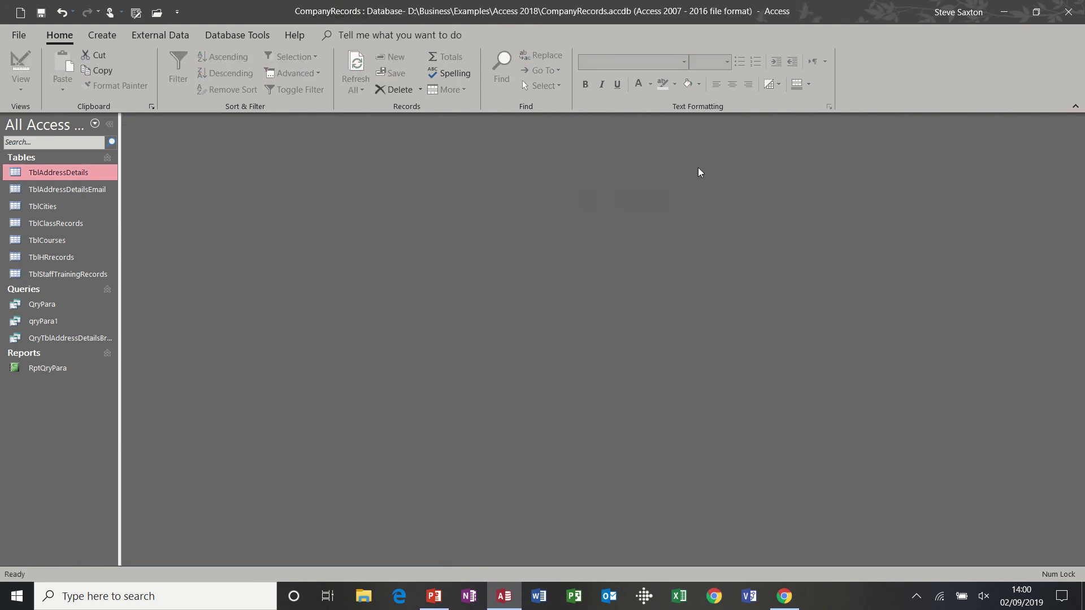
Run qryPara1 for the dates 1/1/10 to 1/1/19, check the returned records and close the query
{"action": "double_click", "coordinate": [45, 322]}
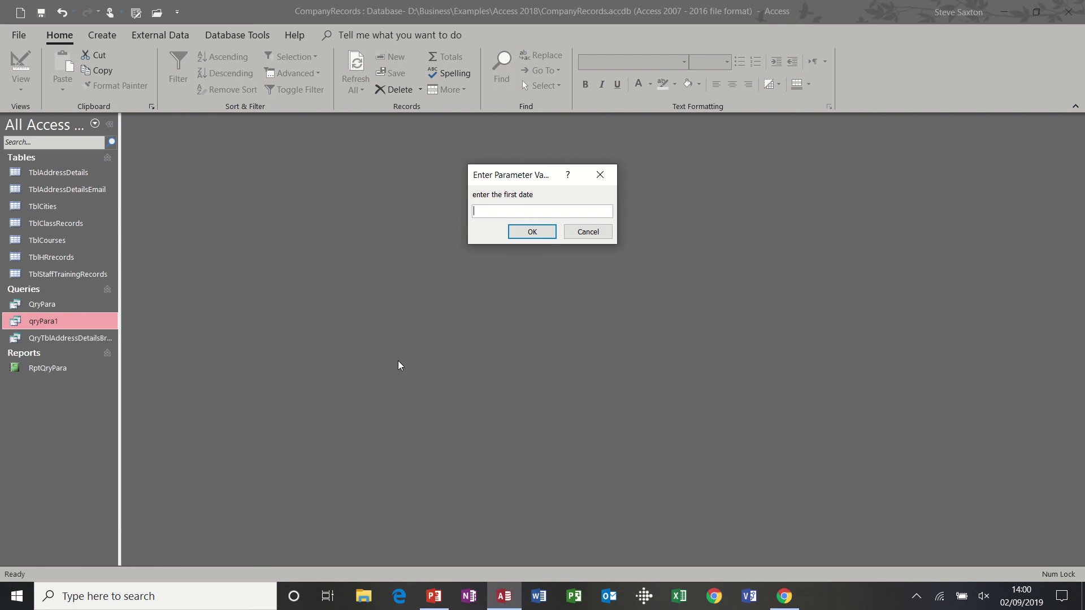
{"action": "type", "text": "1/1/"}
{"action": "type", "text": "19"}
{"action": "key", "text": "Return"}
{"action": "type", "text": "1/1/19"}
{"action": "key", "text": "Return"}
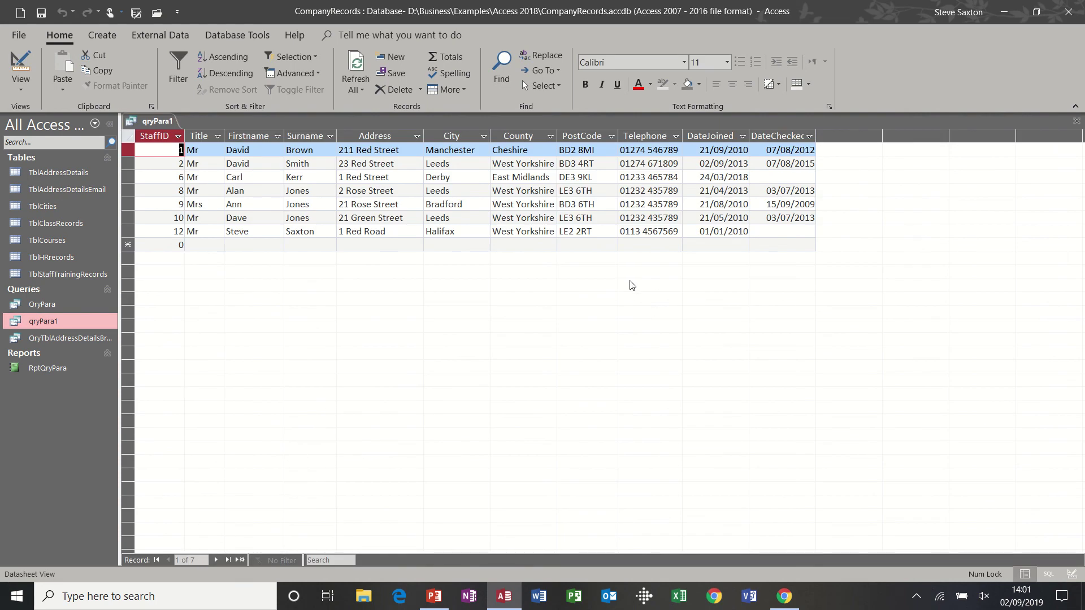
{"action": "left_click", "coordinate": [1077, 121]}
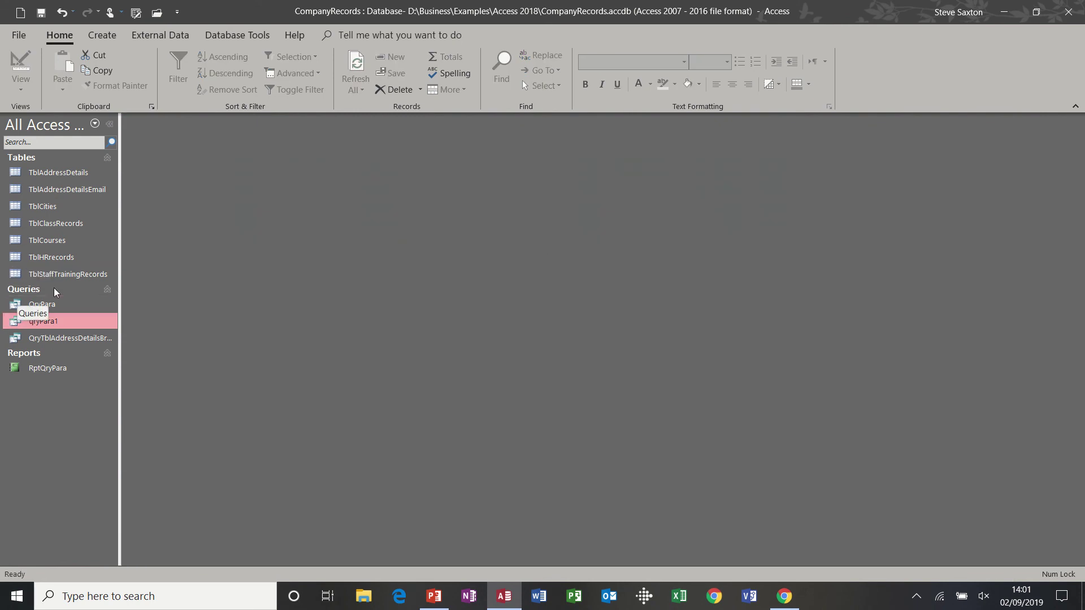